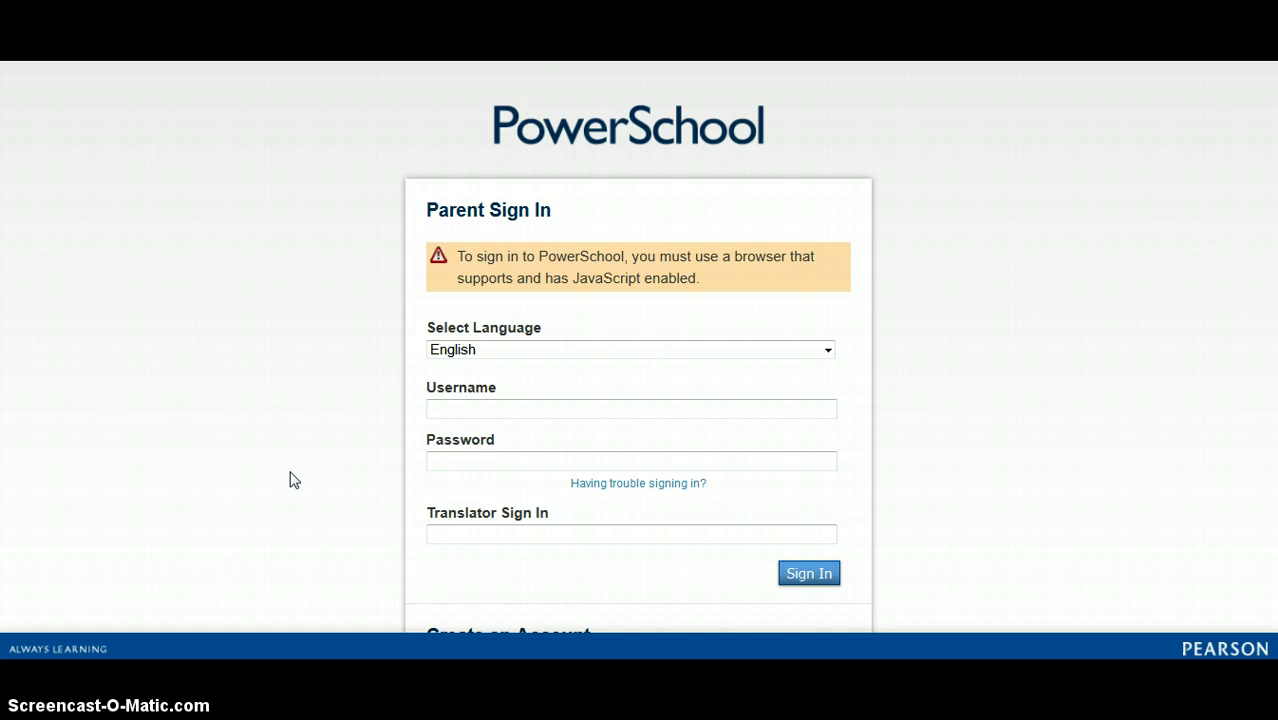
Look over the sign-in page, highlighting the sign-in help text and then clearing the highlight
click(370, 430)
scroll(479, 282, down, 1)
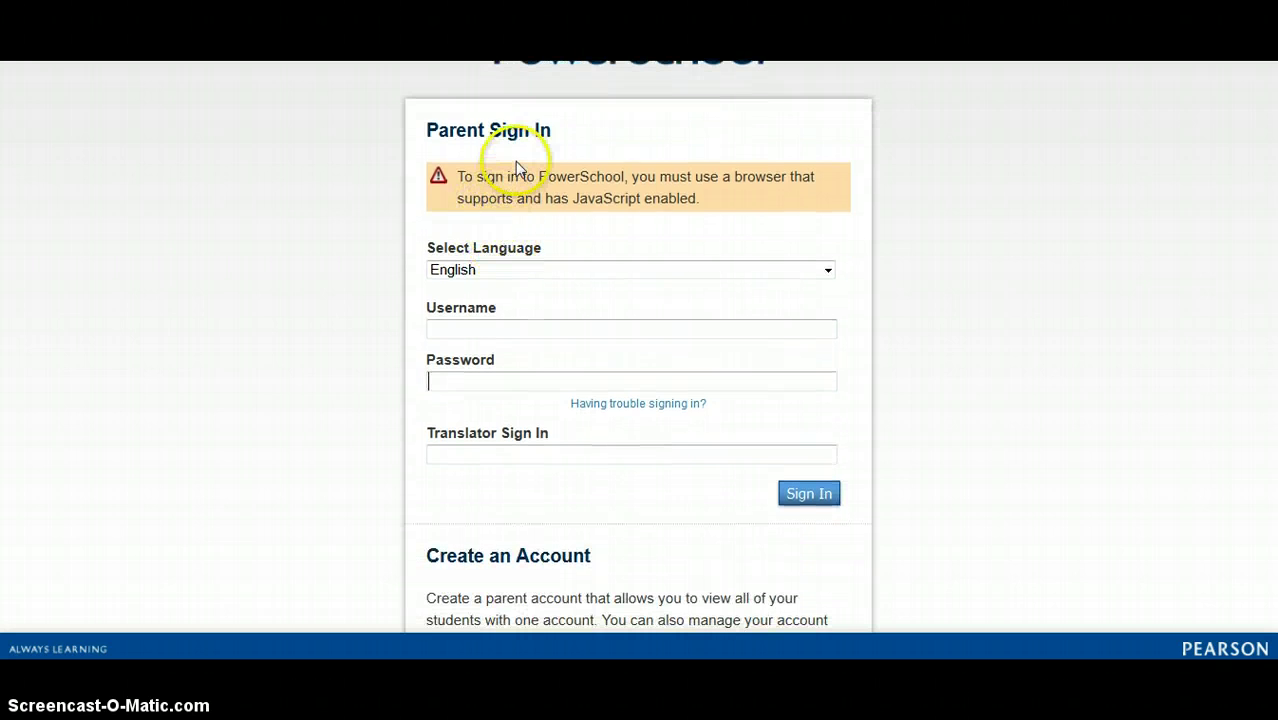
scroll(513, 171, down, 1)
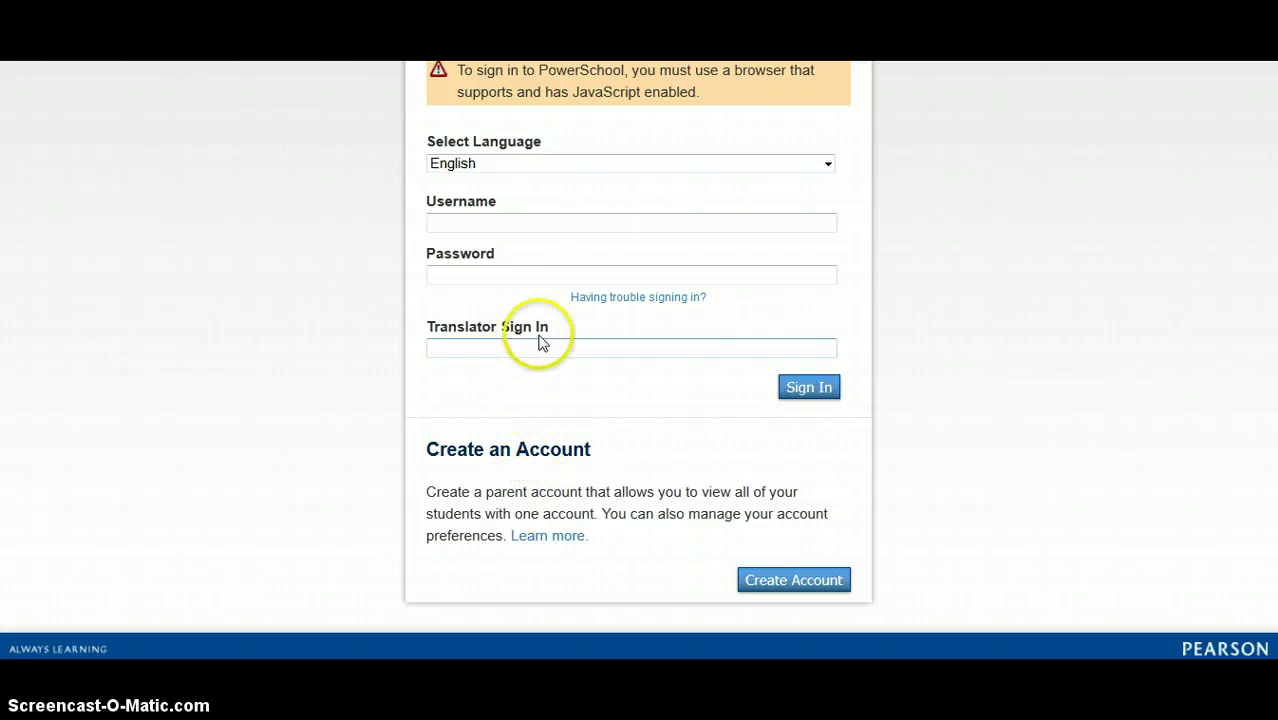
click(576, 298)
drag(581, 304, 704, 306)
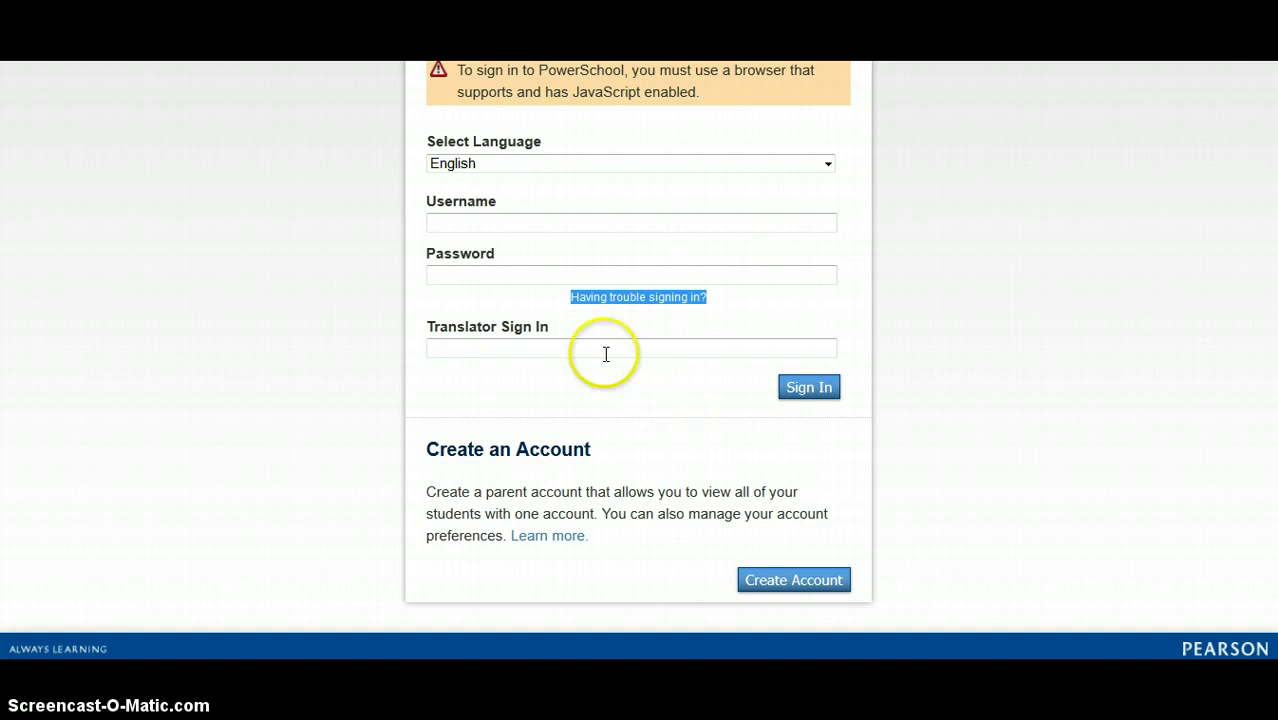
click(456, 270)
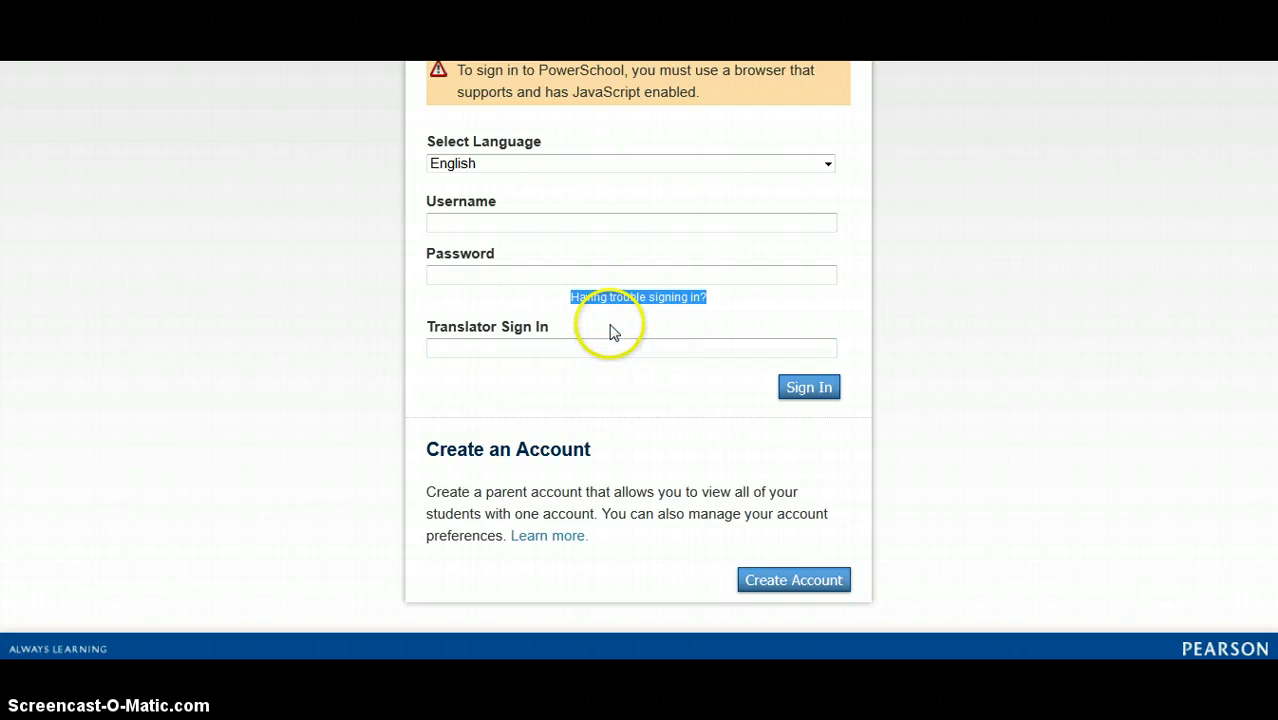
click(613, 332)
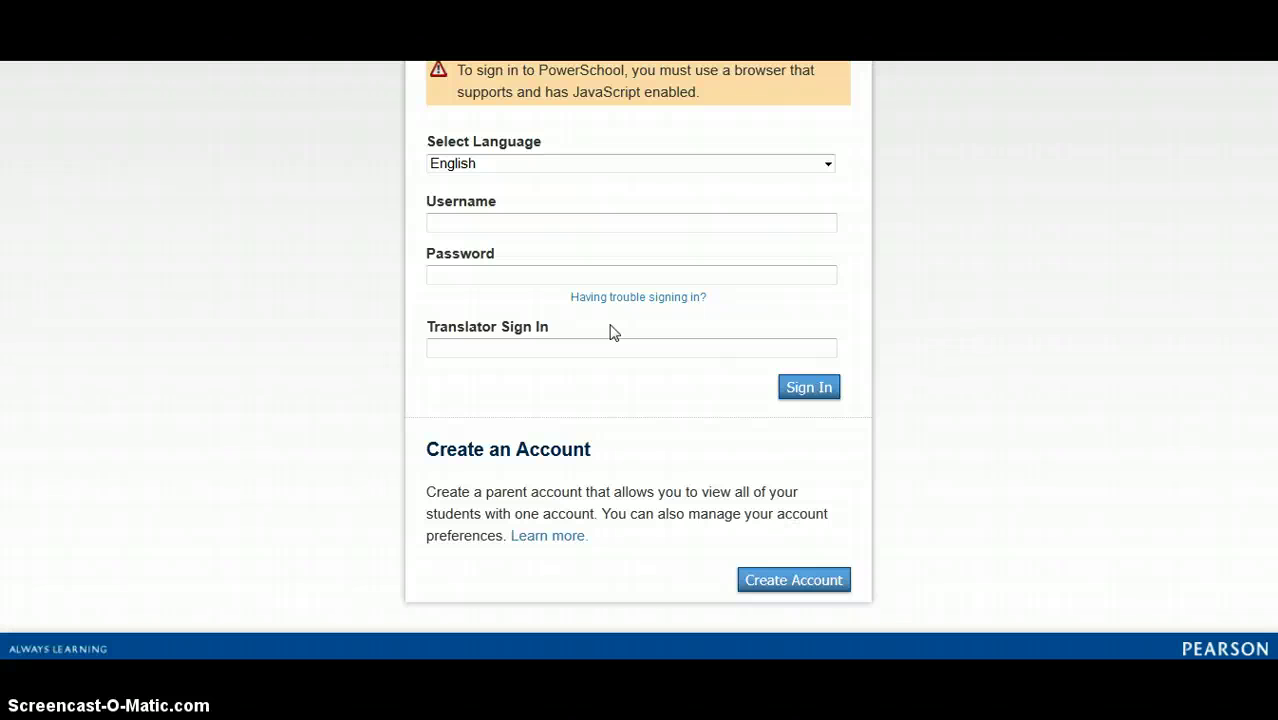
click(677, 399)
scroll(677, 405, down, 1)
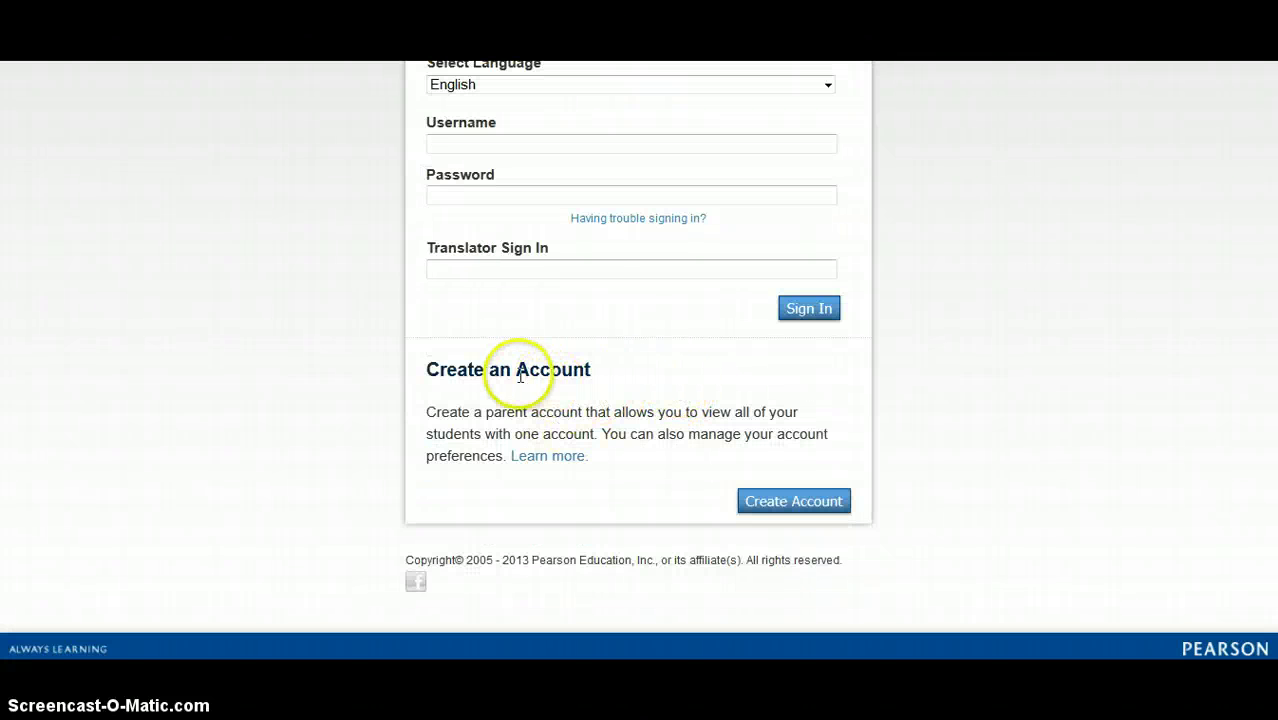
Start a Create Account form and enter the parent's first name, last name and e-mail address
click(797, 503)
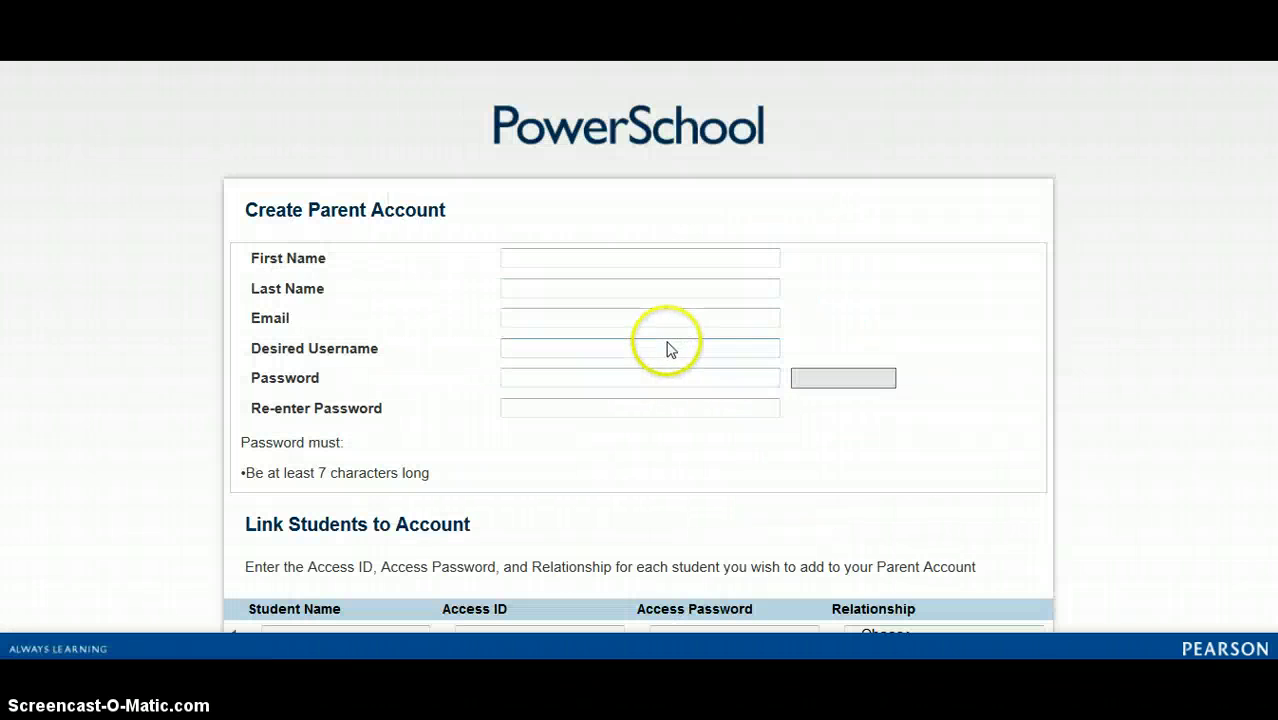
click(540, 258)
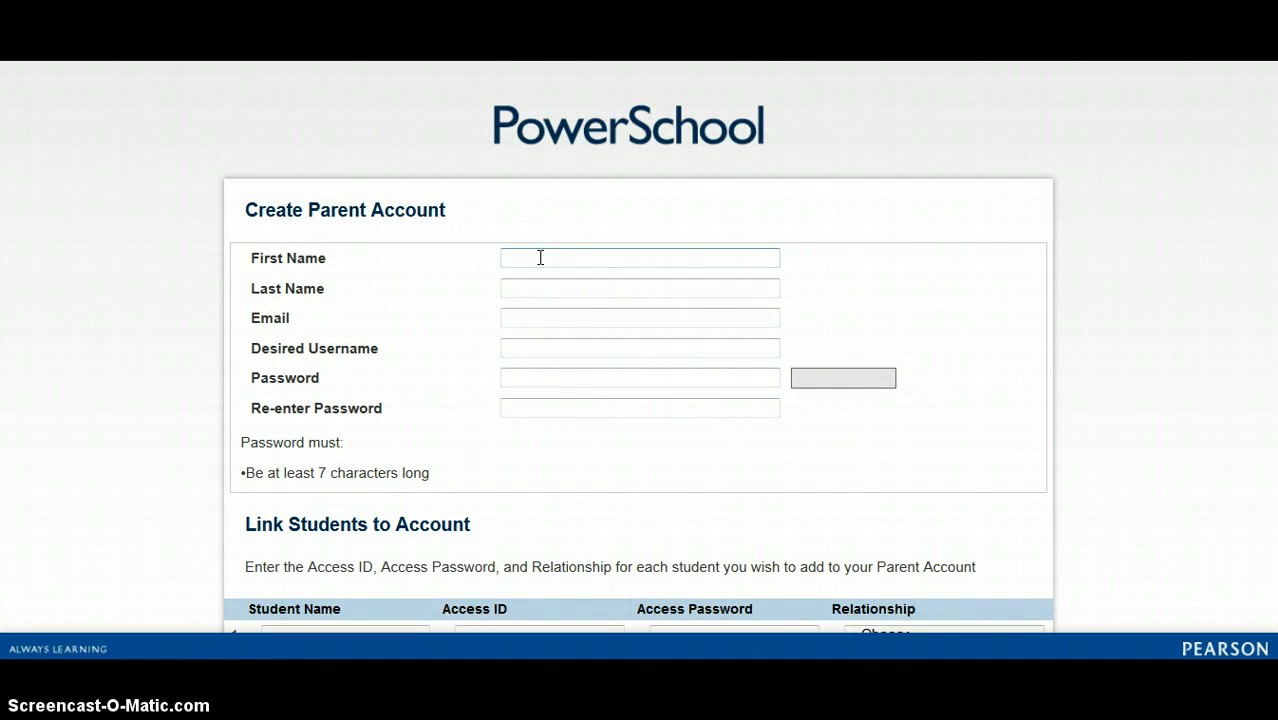
text(JO)
click(543, 278)
click(544, 288)
text(p)
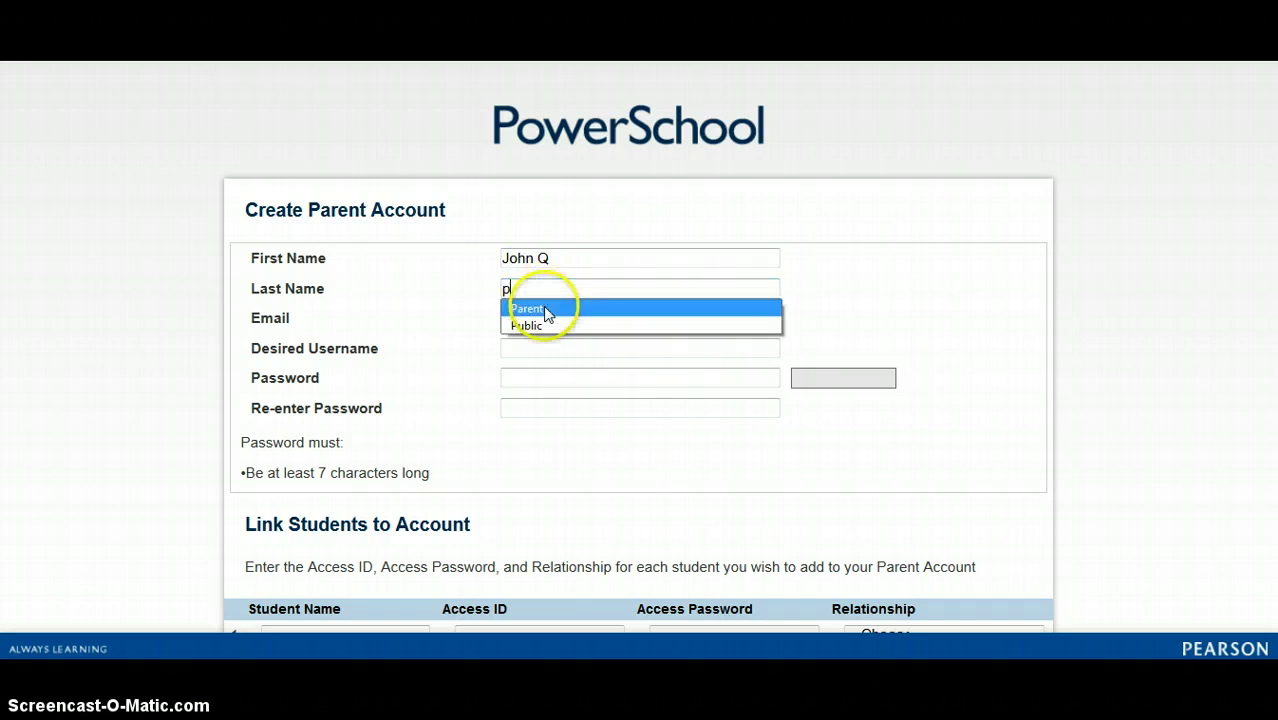
click(547, 322)
click(532, 317)
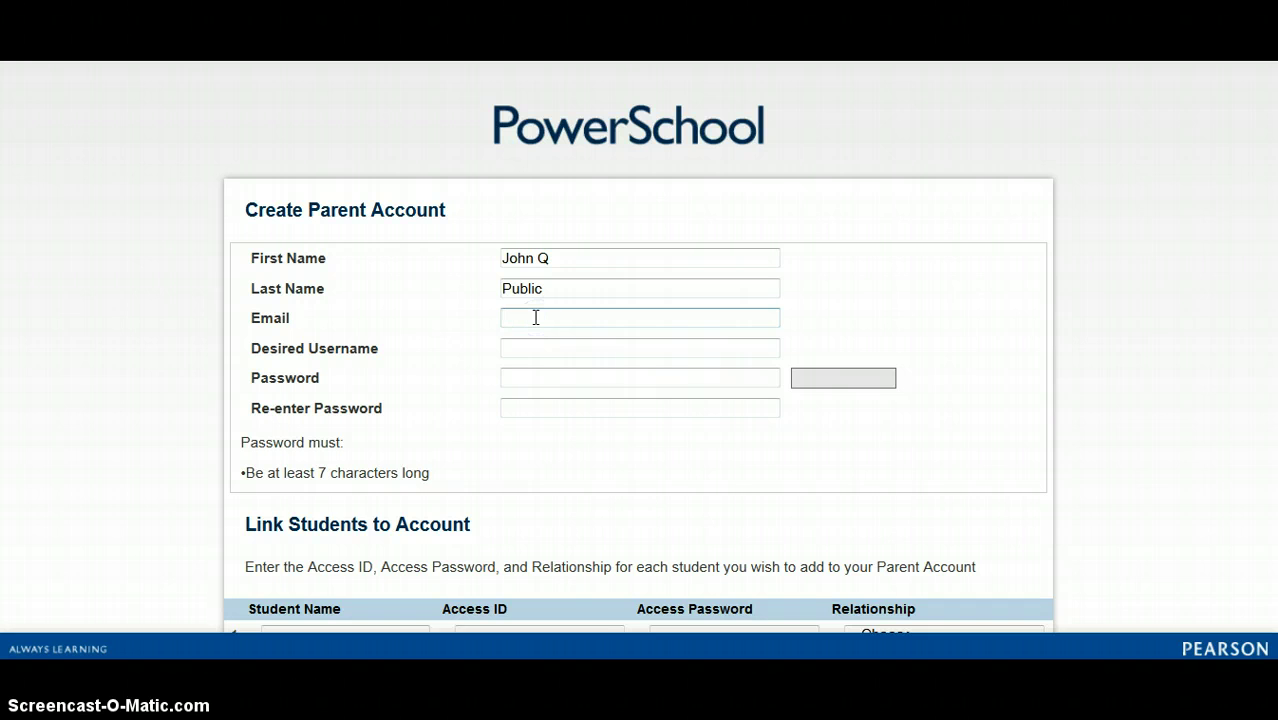
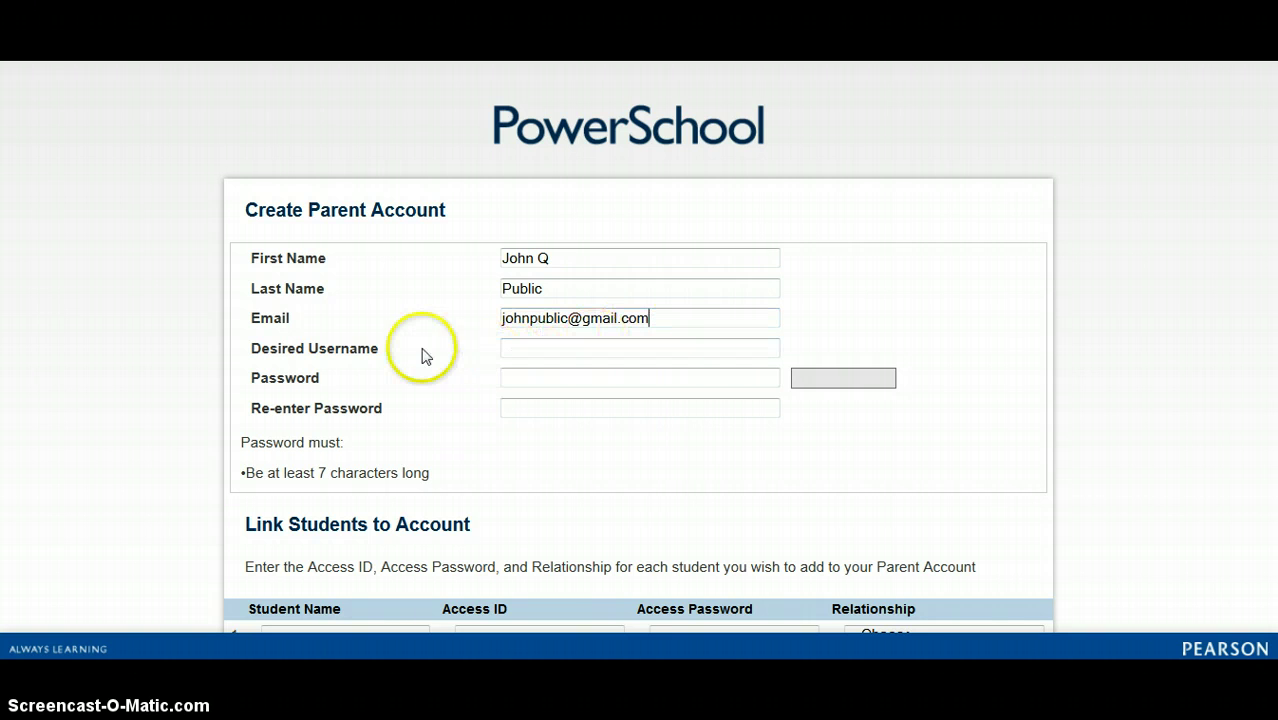
Enter the desired username, then type the account password and re-enter it
click(543, 350)
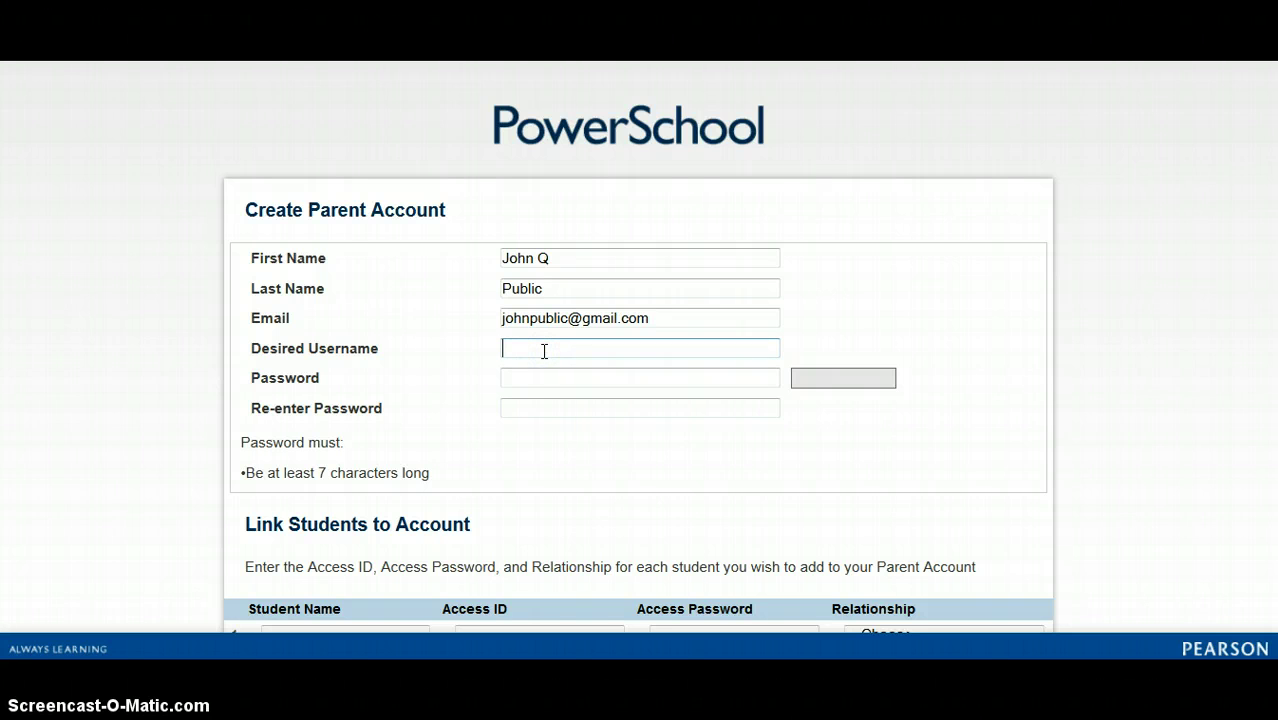
text(j)
click(541, 369)
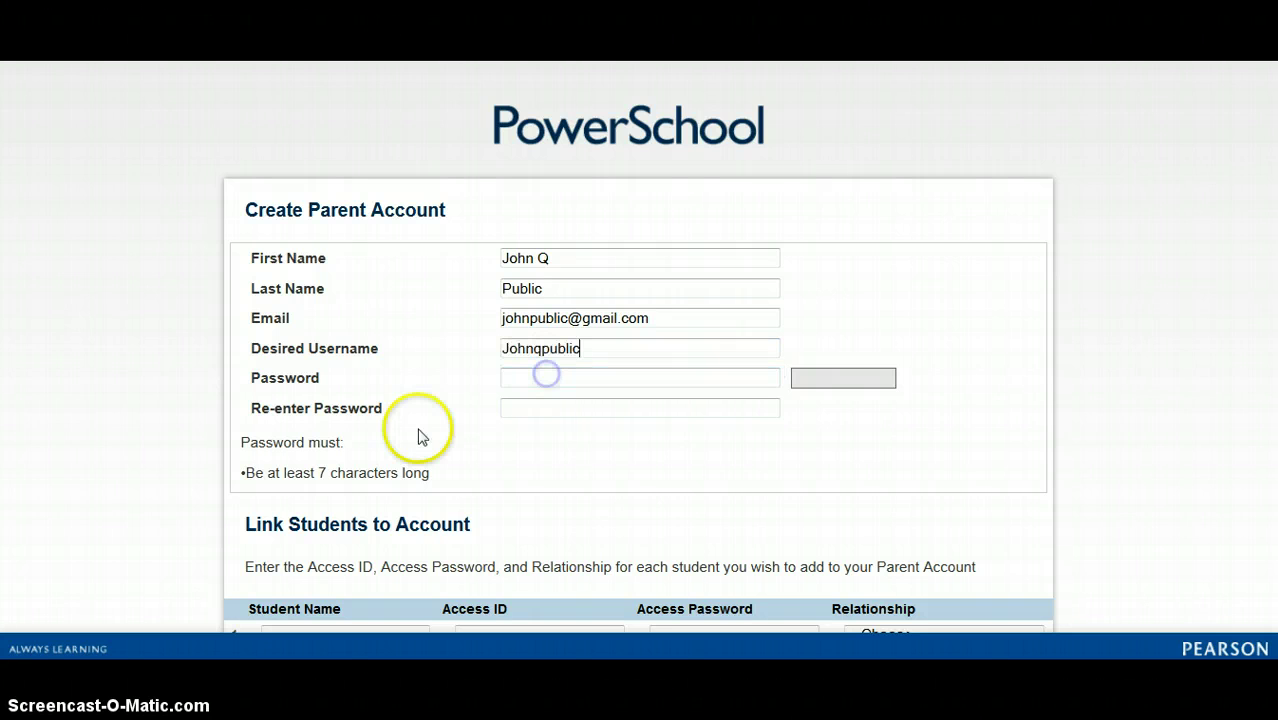
click(562, 350)
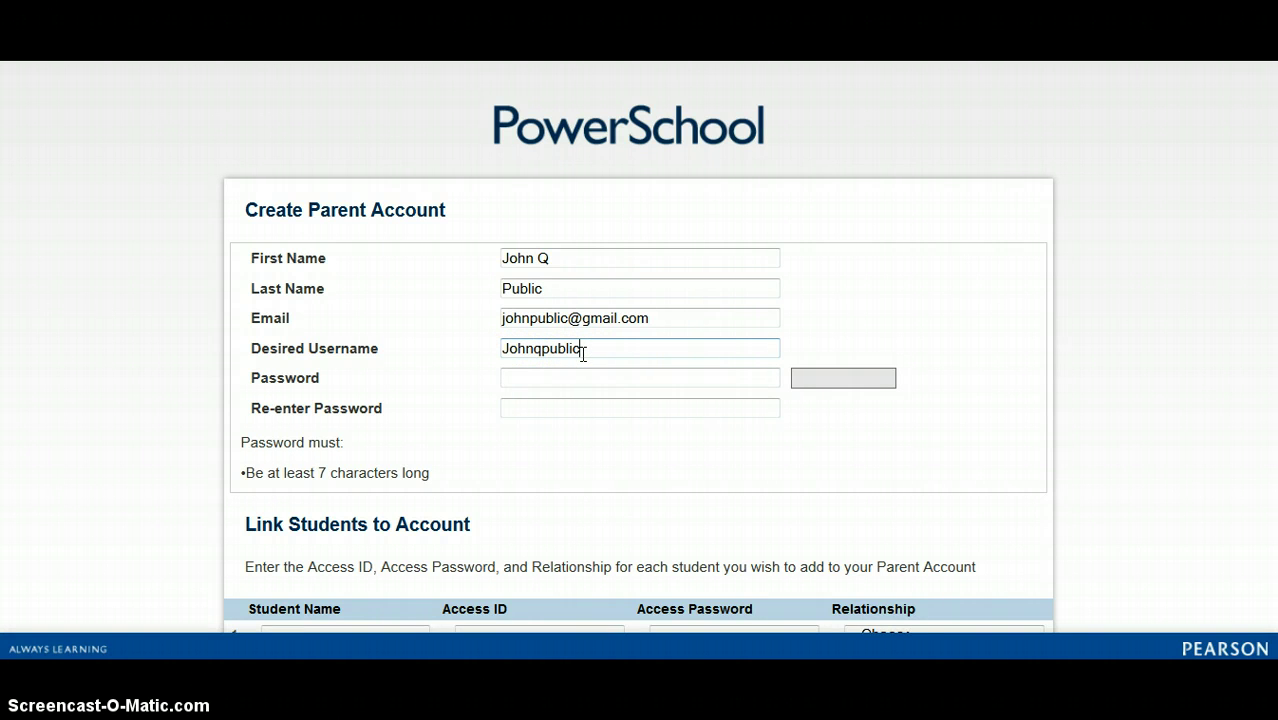
click(553, 378)
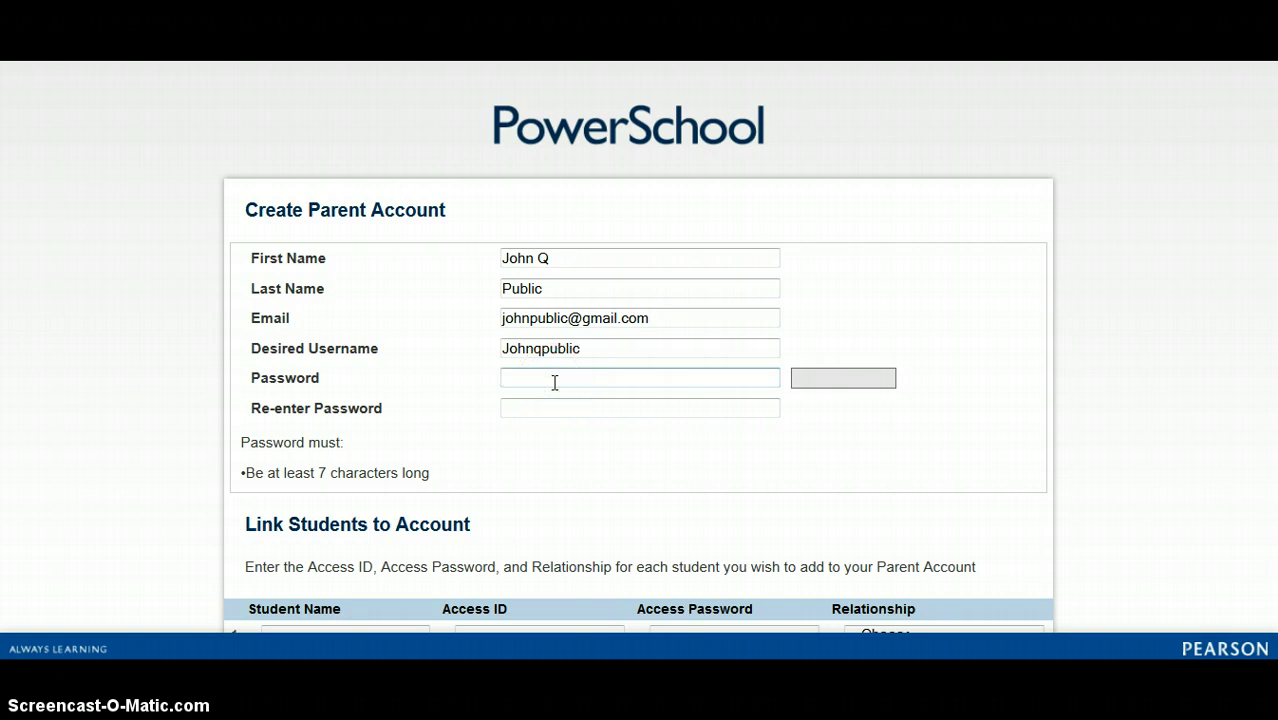
text(********)
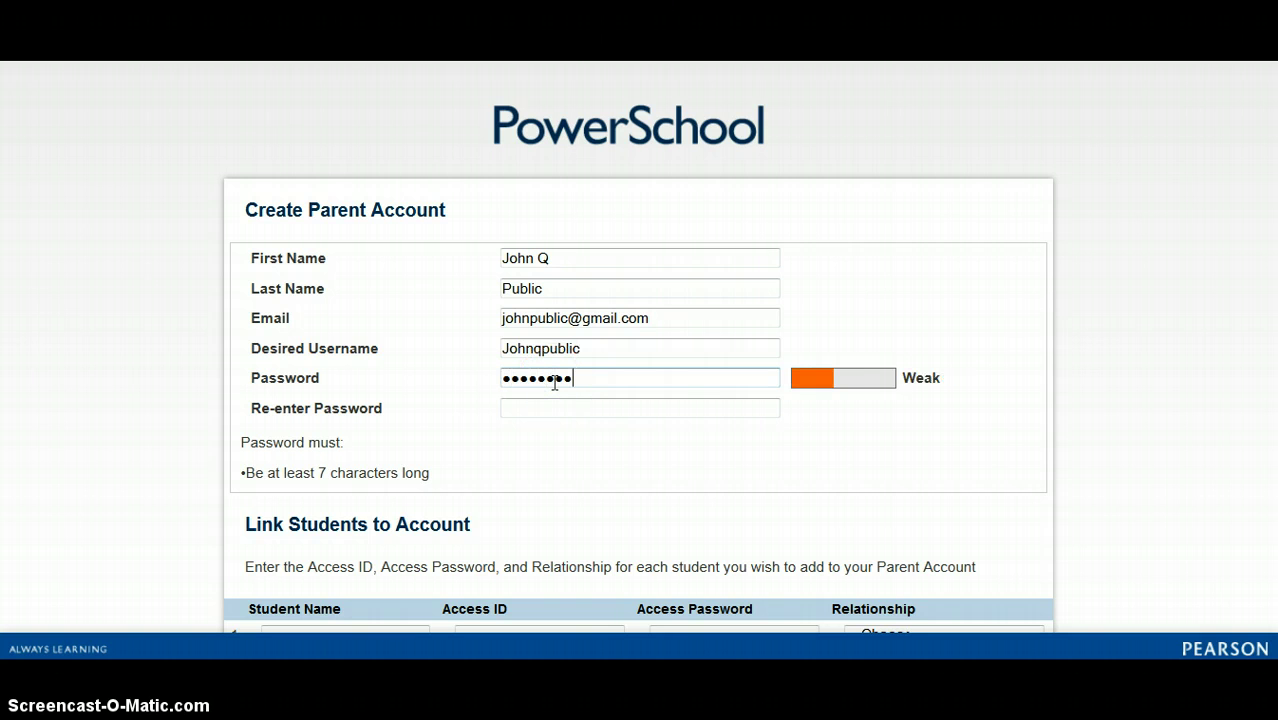
text(***)
key(Tab)
text(********)
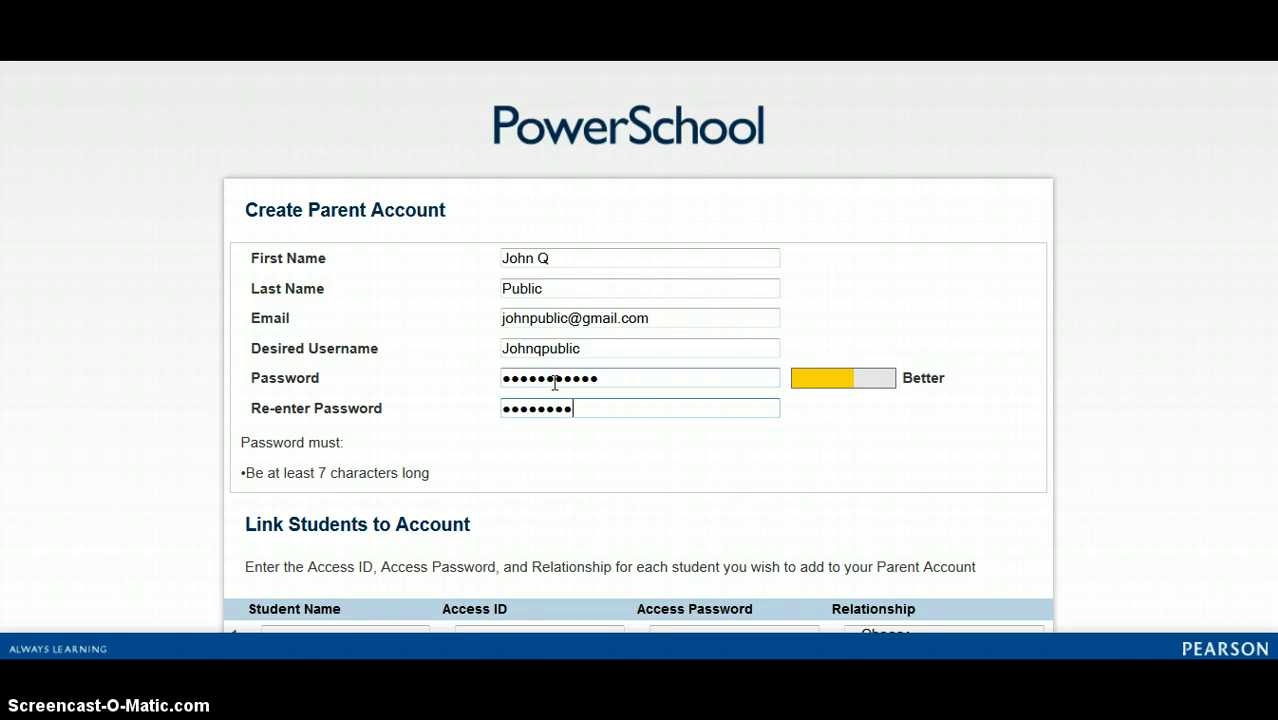
text(***)
Enter the first student's name in row 1 of Link Students to Account
scroll(560, 360, down, 3)
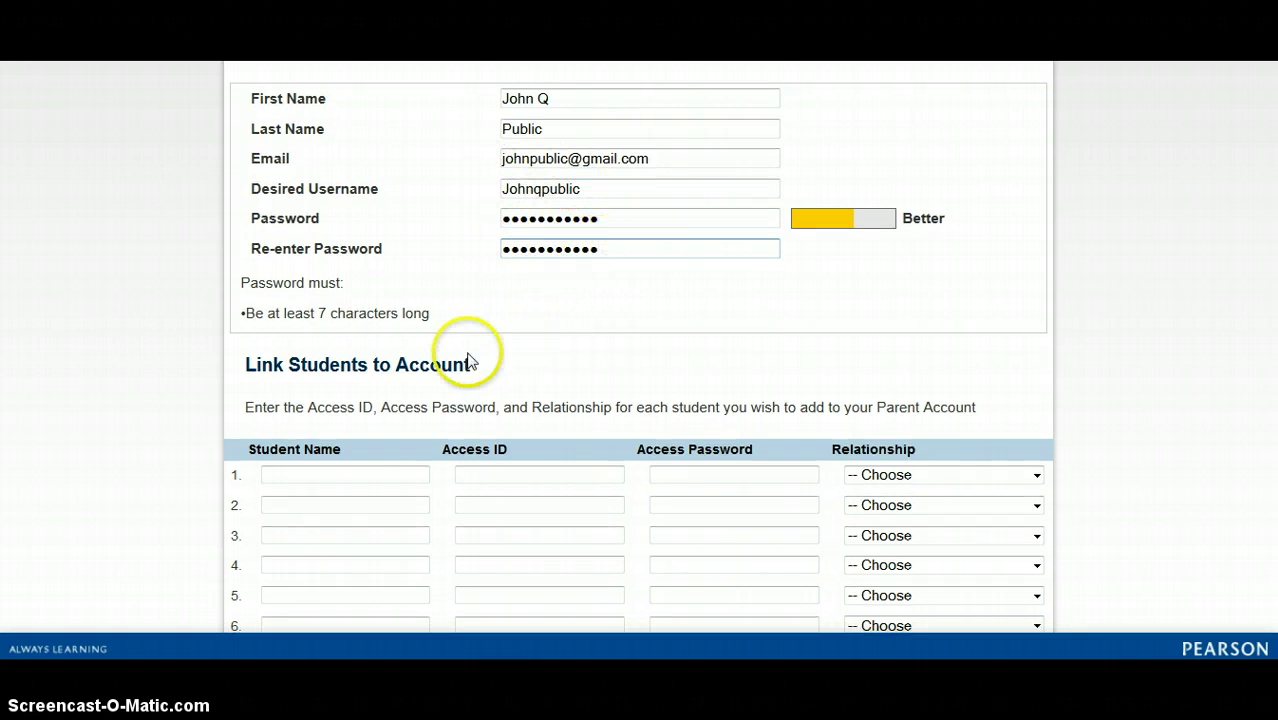
scroll(470, 362, down, 2)
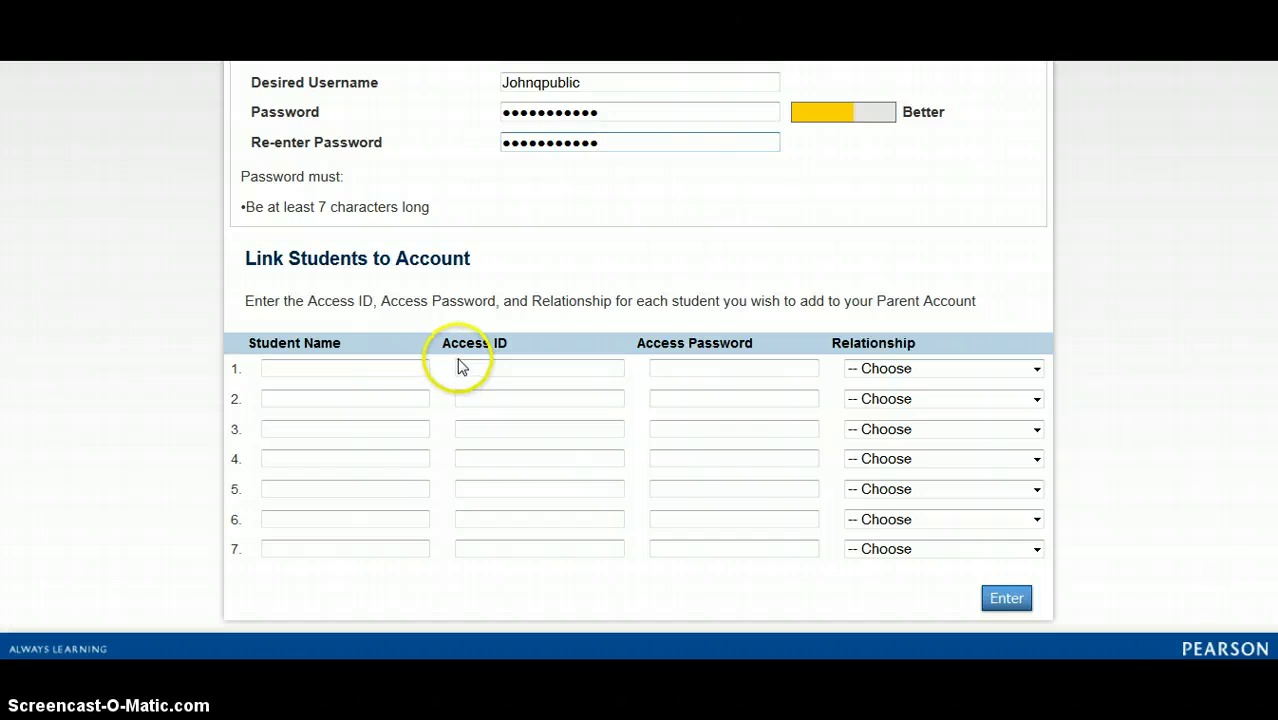
scroll(495, 300, down, 2)
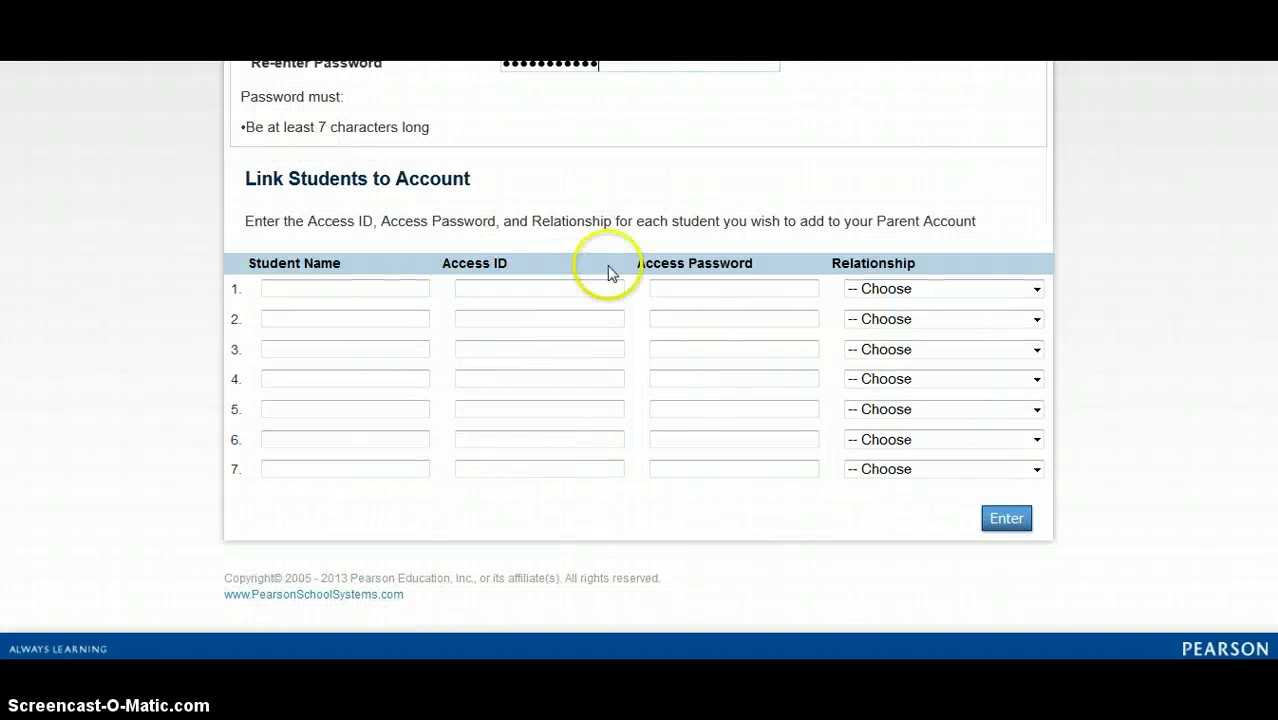
click(383, 292)
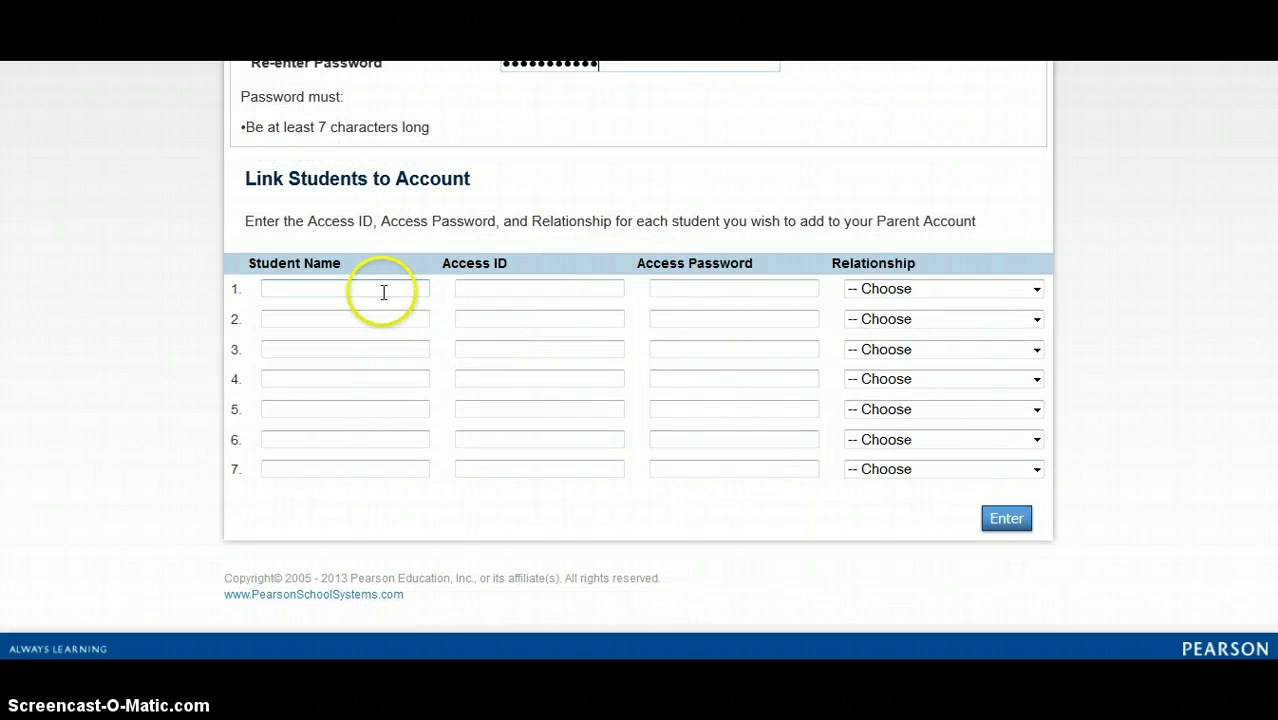
click(315, 289)
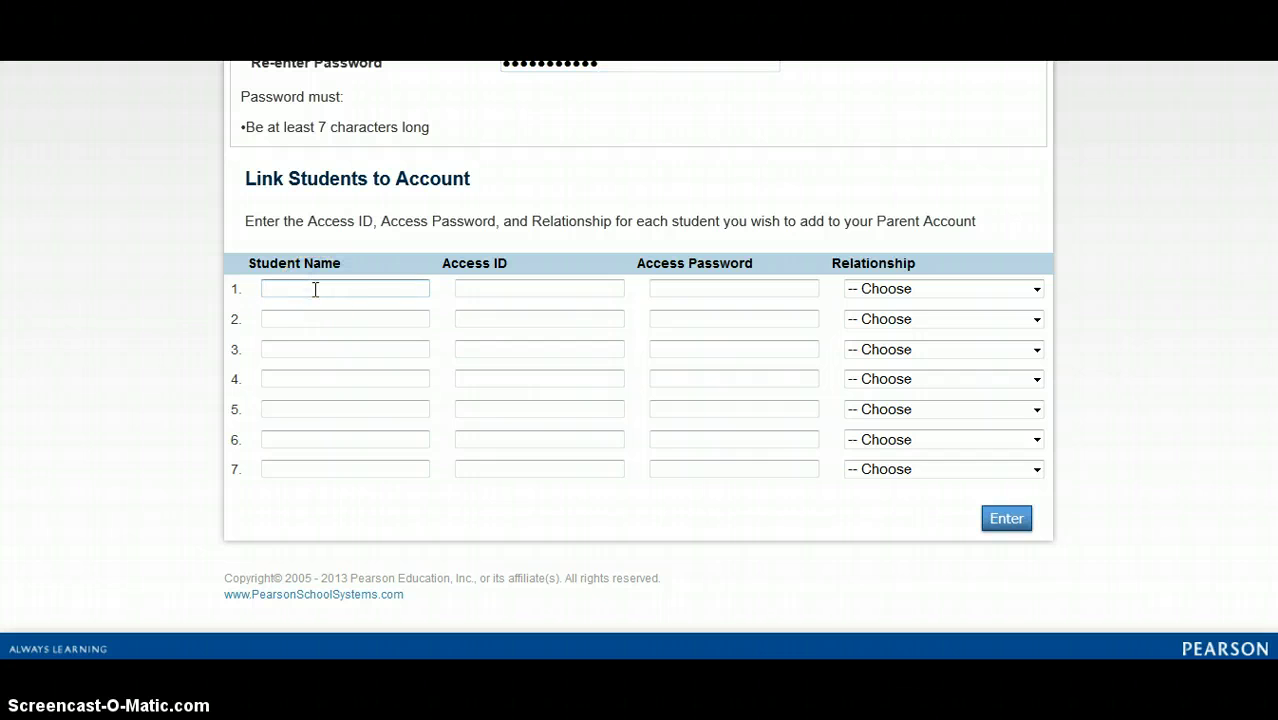
text(C)
click(314, 302)
Fill in the first student's access ID and access password and set Relationship to Father
click(490, 290)
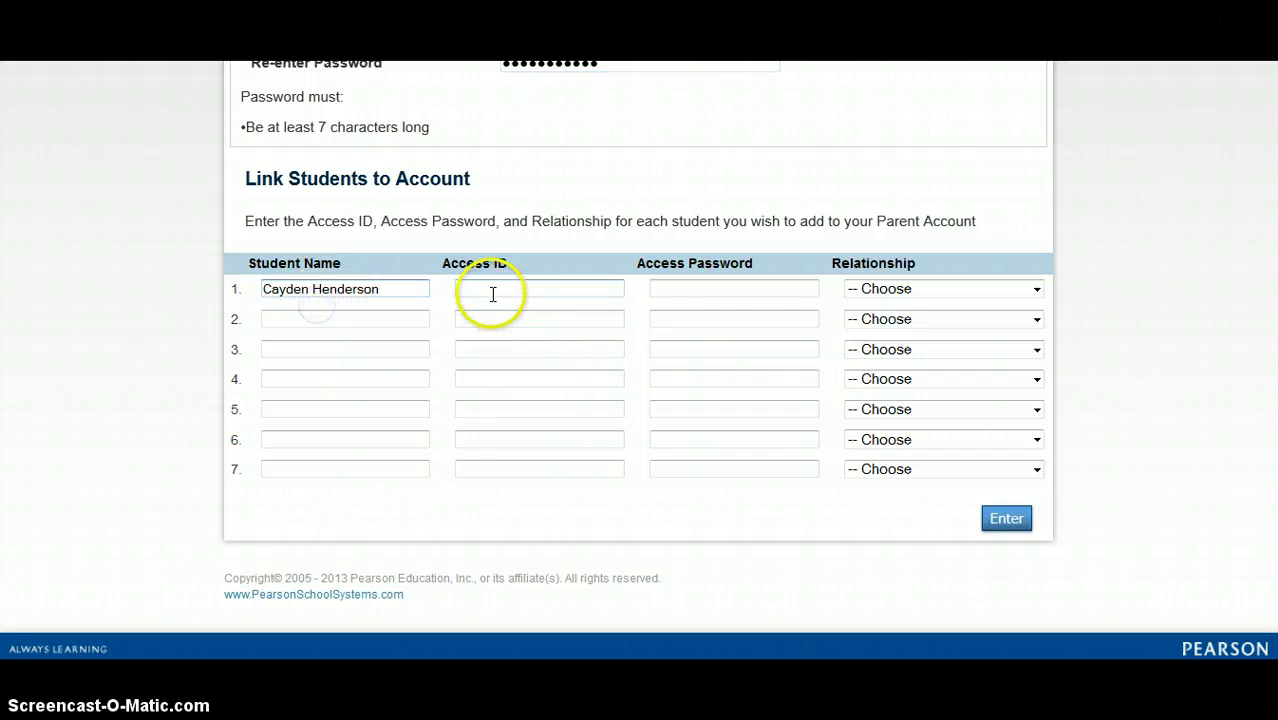
click(482, 288)
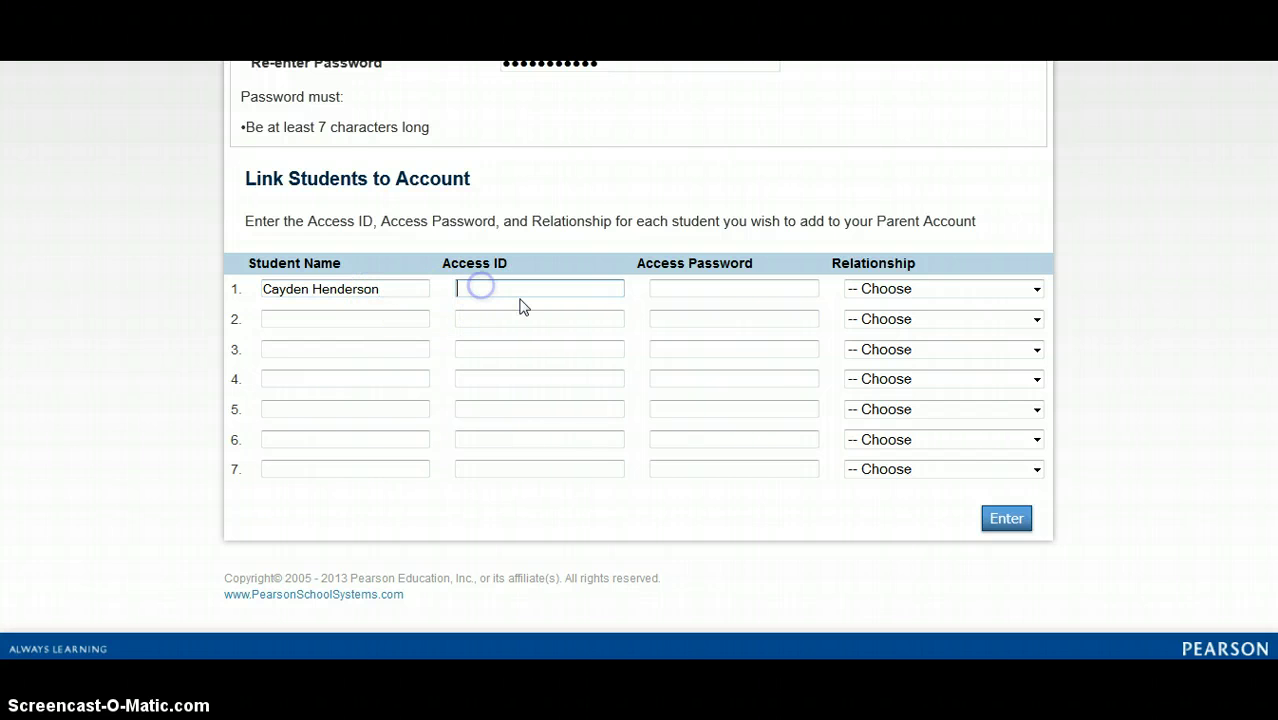
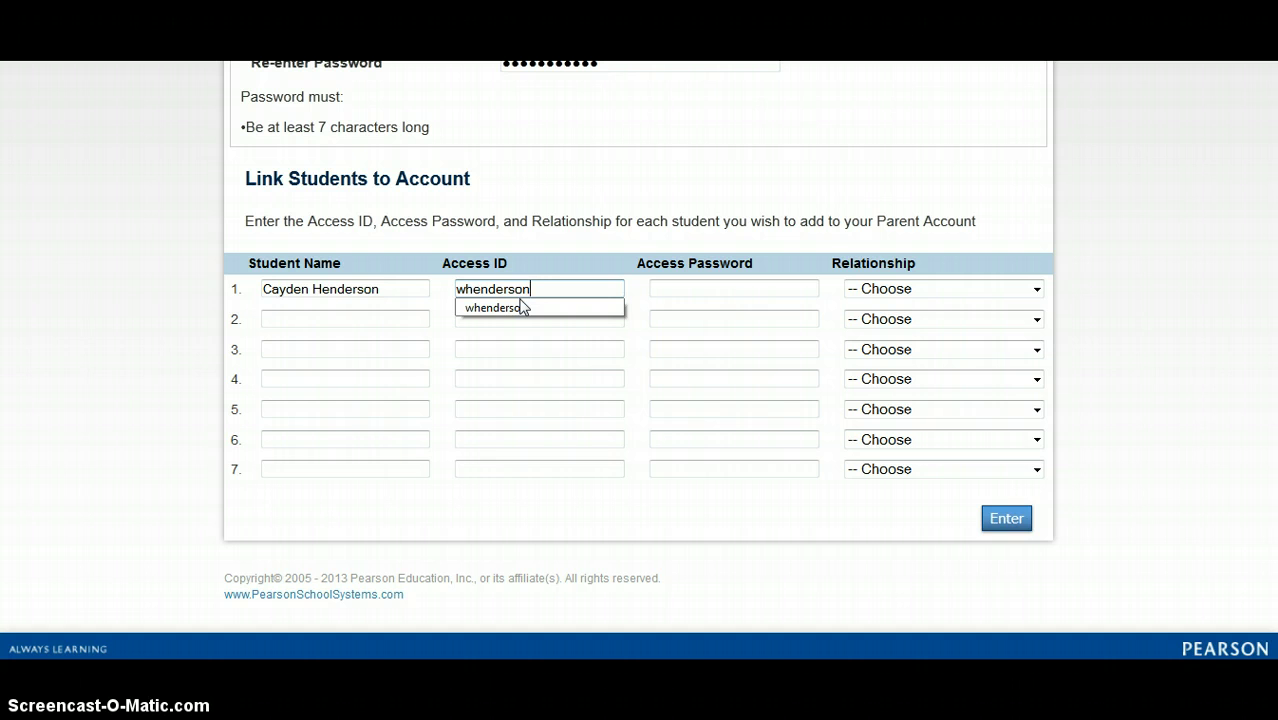
key(Tab)
text(******)
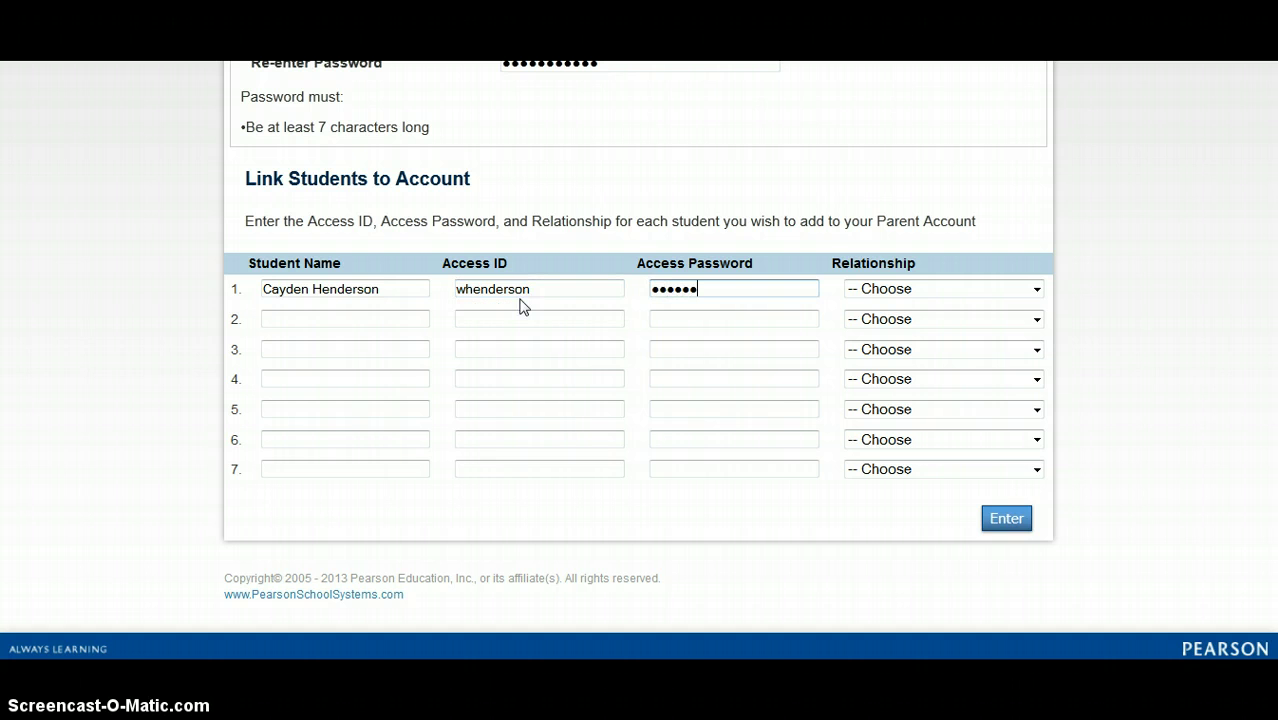
text(**)
click(882, 290)
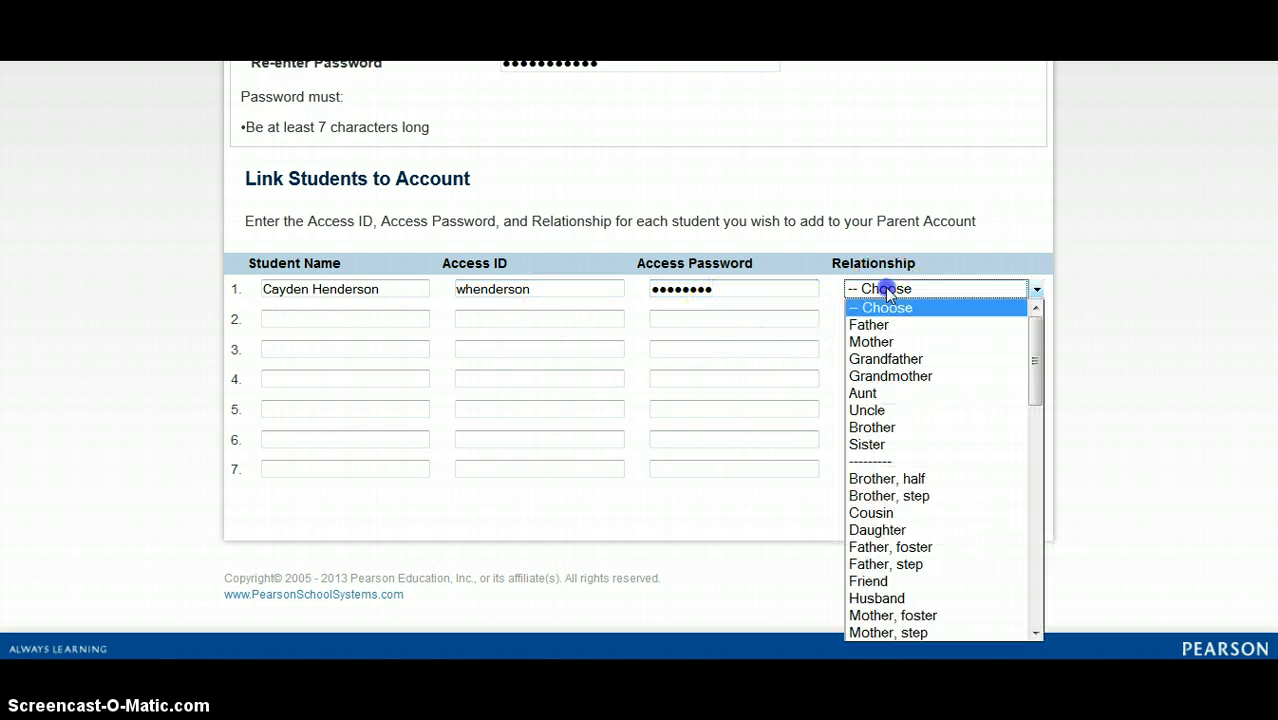
click(888, 327)
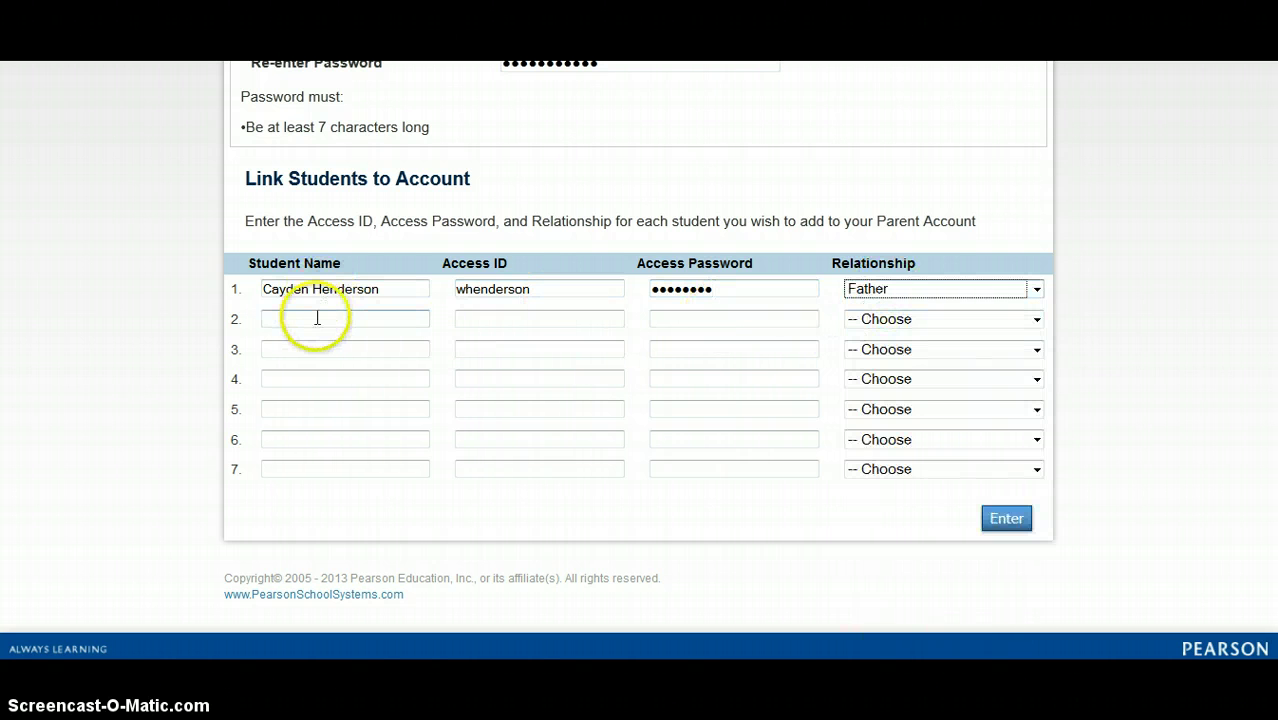
click(317, 318)
Enter the second student's name, access ID and access password in row 2
text(h)
click(319, 337)
click(471, 320)
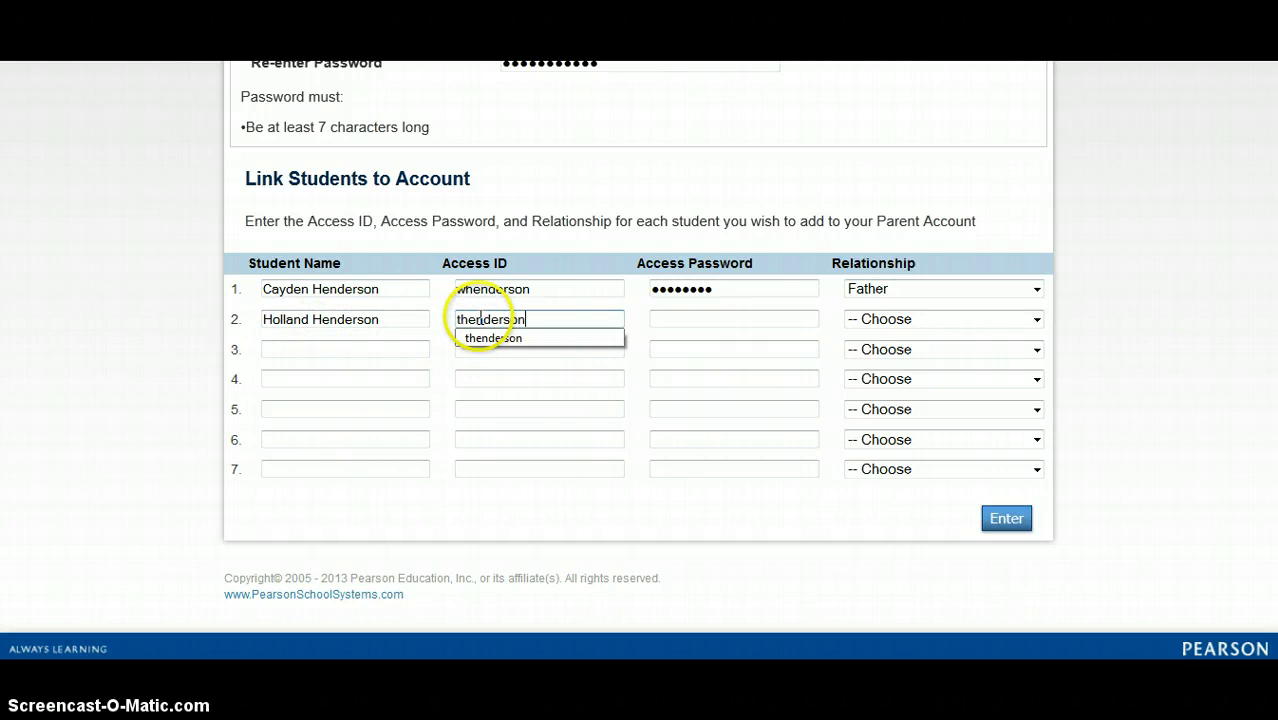
key(Tab)
text(••••••••)
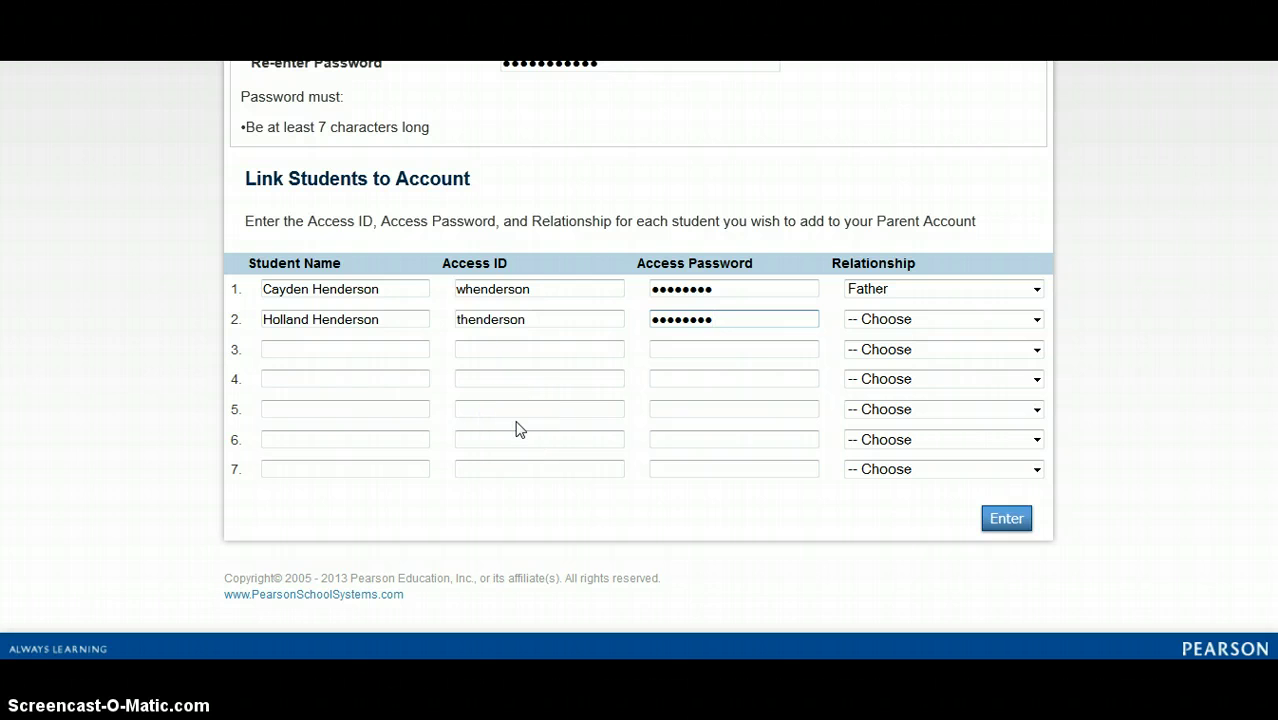
Set the second student's Relationship to Father
scroll(328, 220, up, 2)
scroll(328, 220, up, 1)
scroll(331, 220, down, 2)
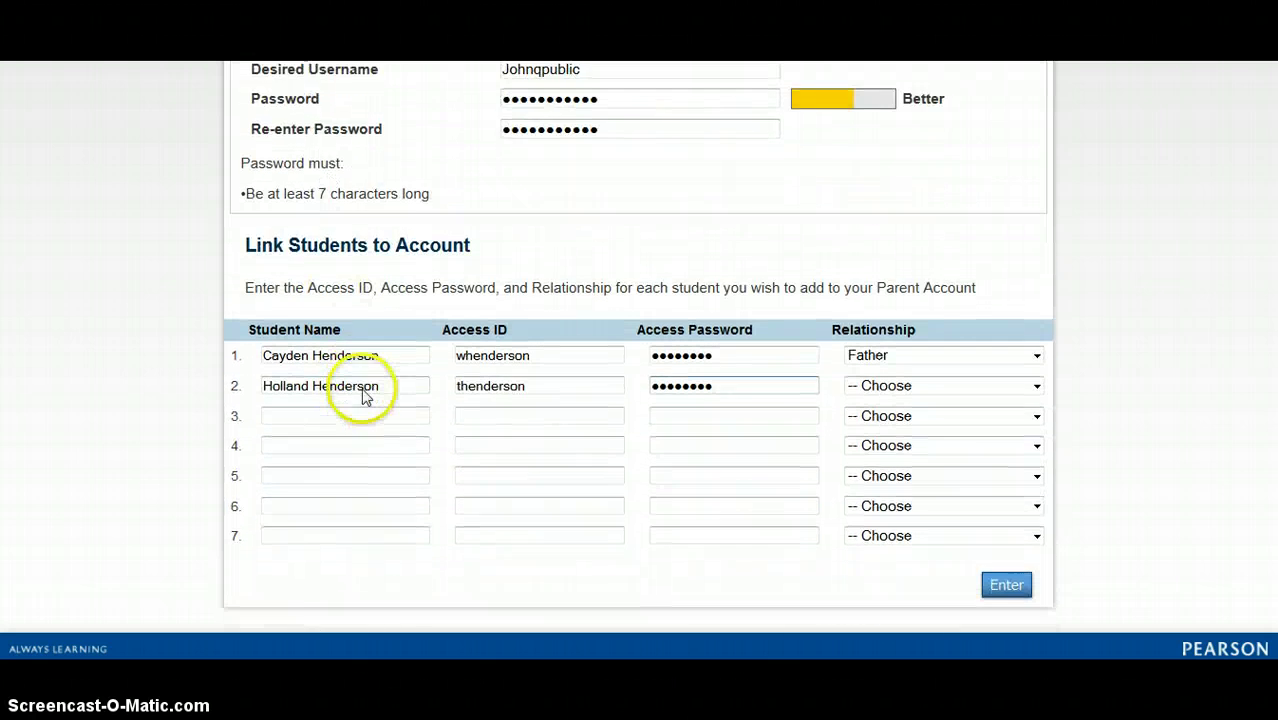
scroll(363, 397, down, 1)
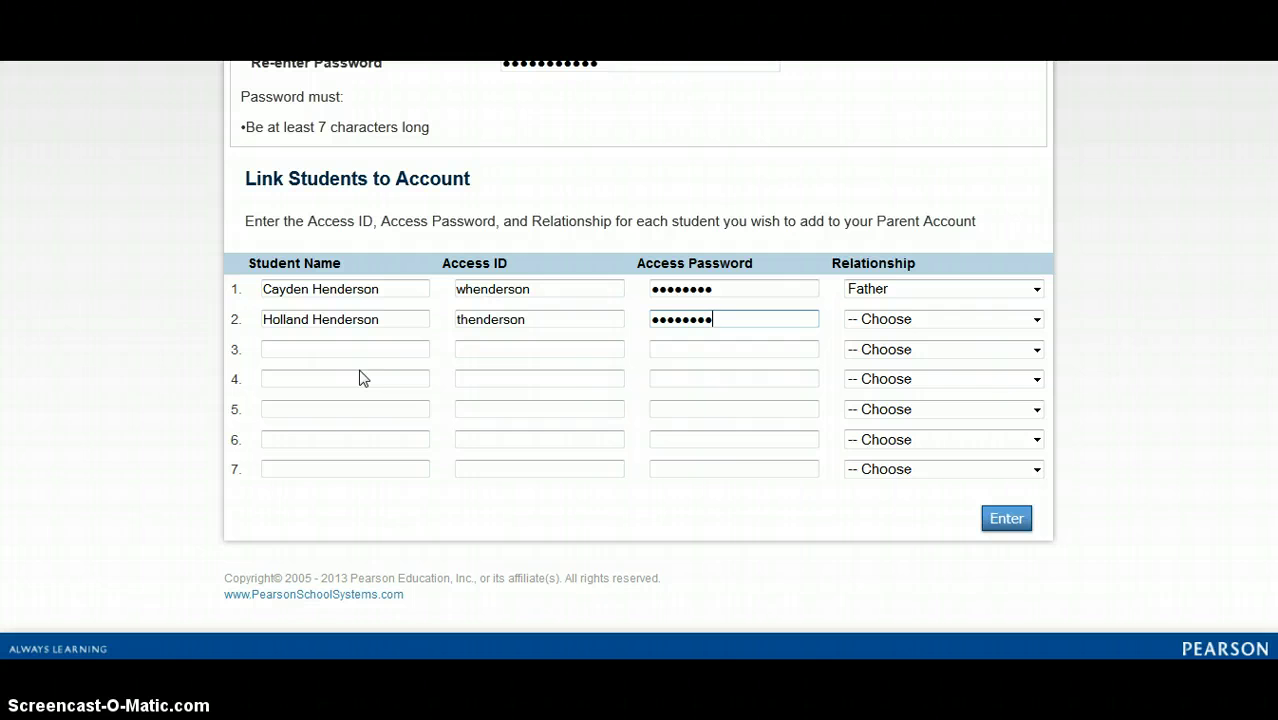
click(886, 320)
click(874, 355)
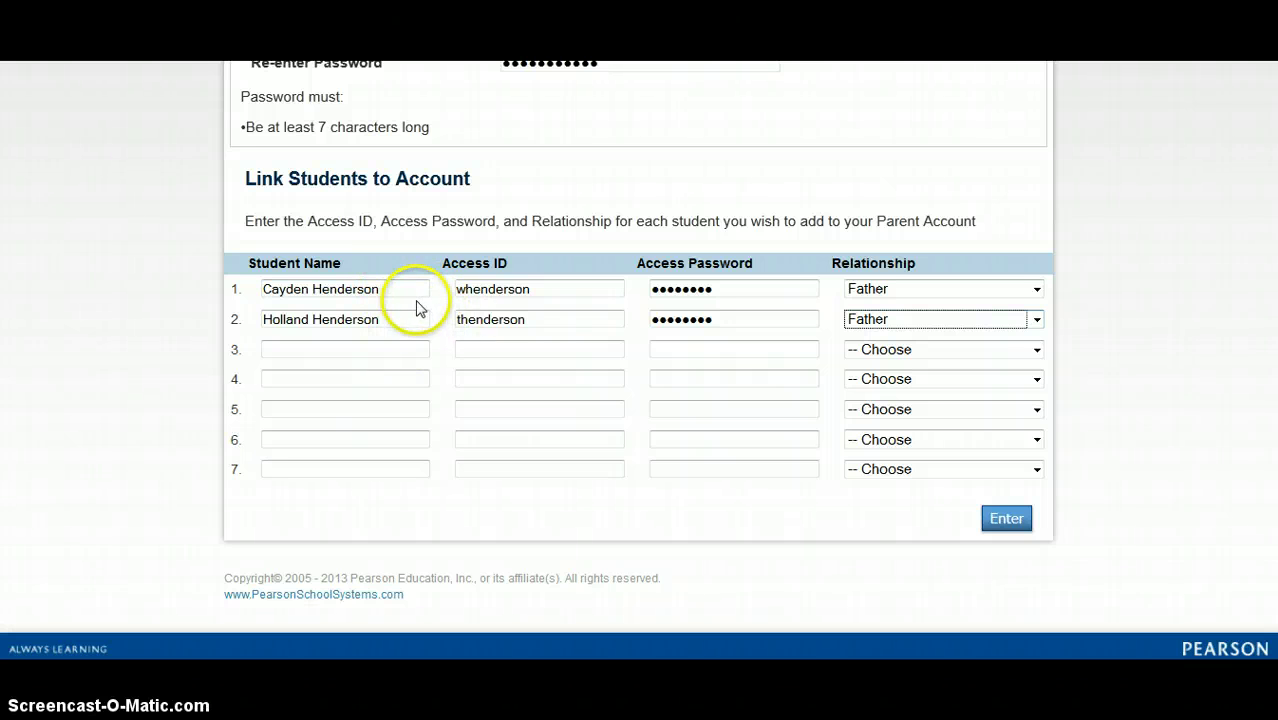
Submit the form to create the parent account and clear the prefilled sign-in password
click(1010, 529)
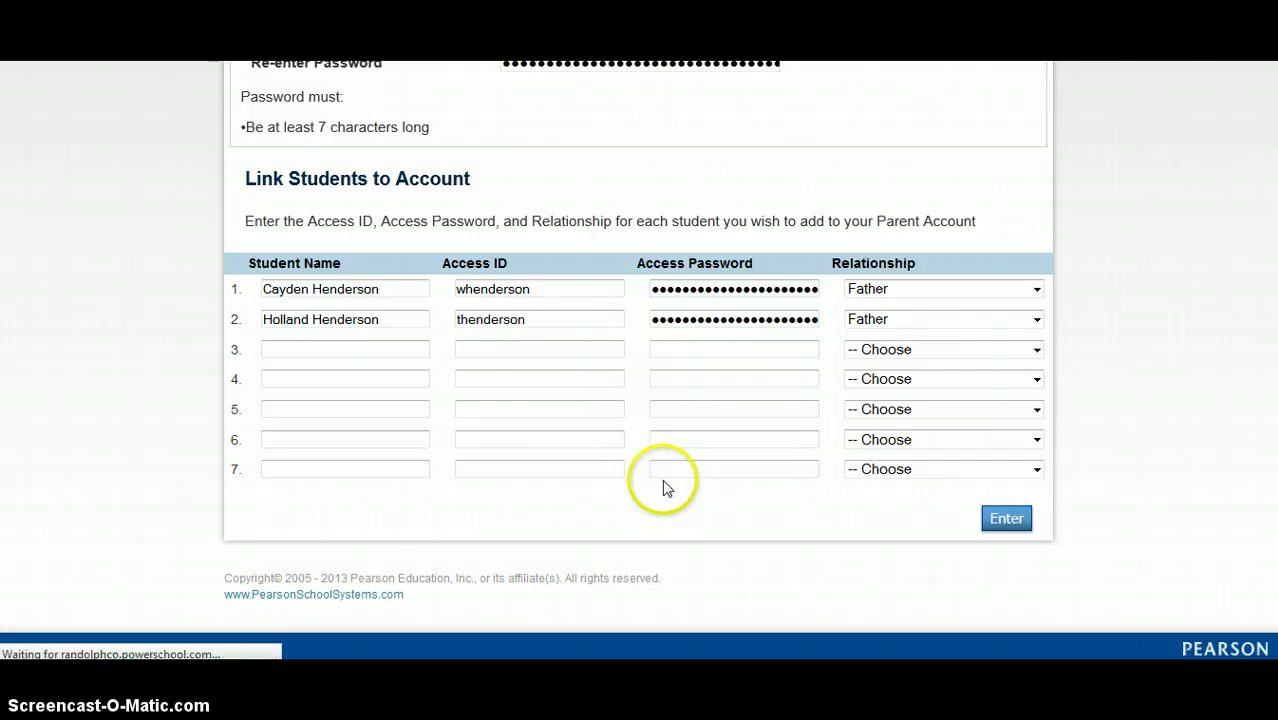
scroll(519, 457, down, 2)
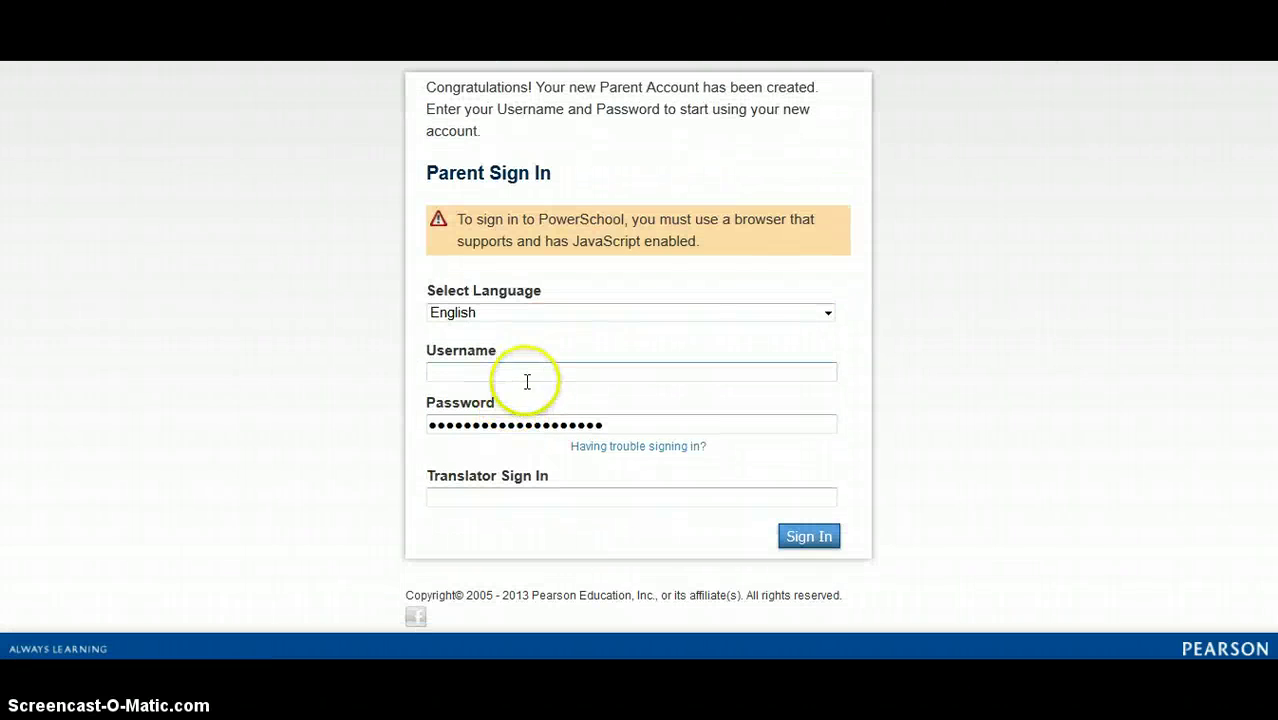
drag(605, 425, 374, 411)
key(BackSpace)
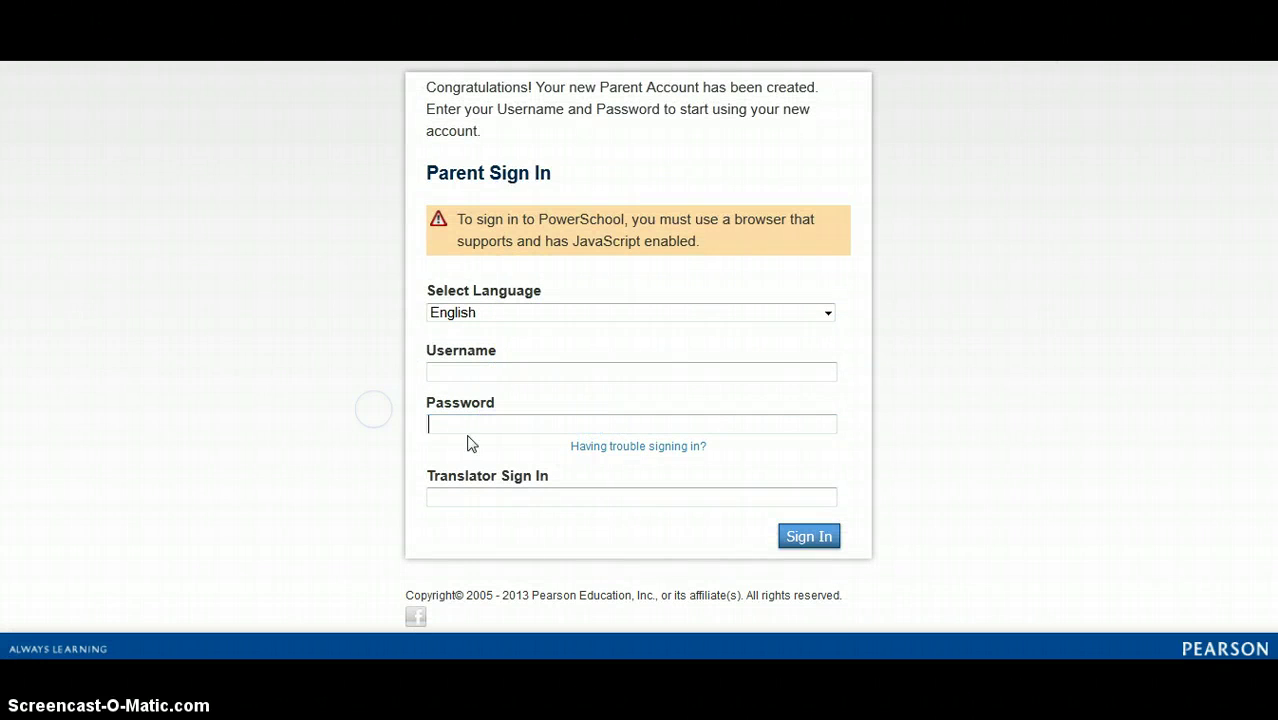
scroll(505, 363, down, 1)
Sign in on Parent Sign In with the new account's username and password
click(472, 336)
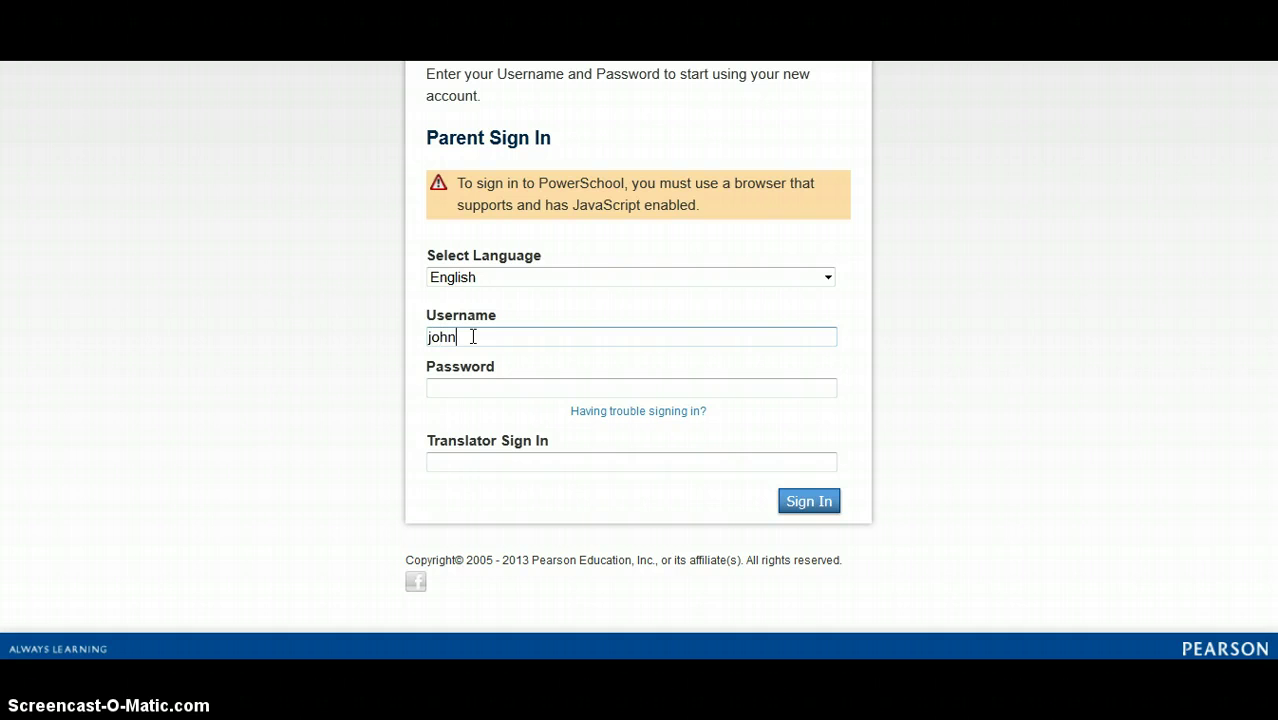
text(qpublic)
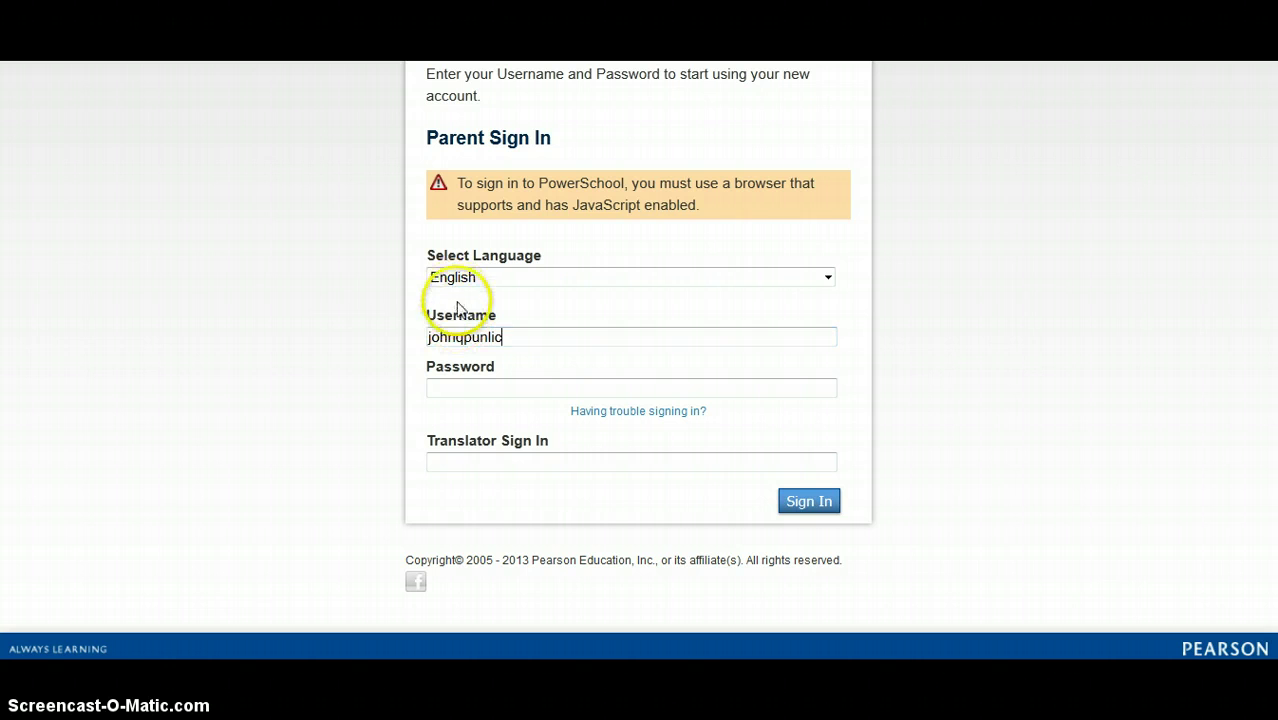
click(487, 337)
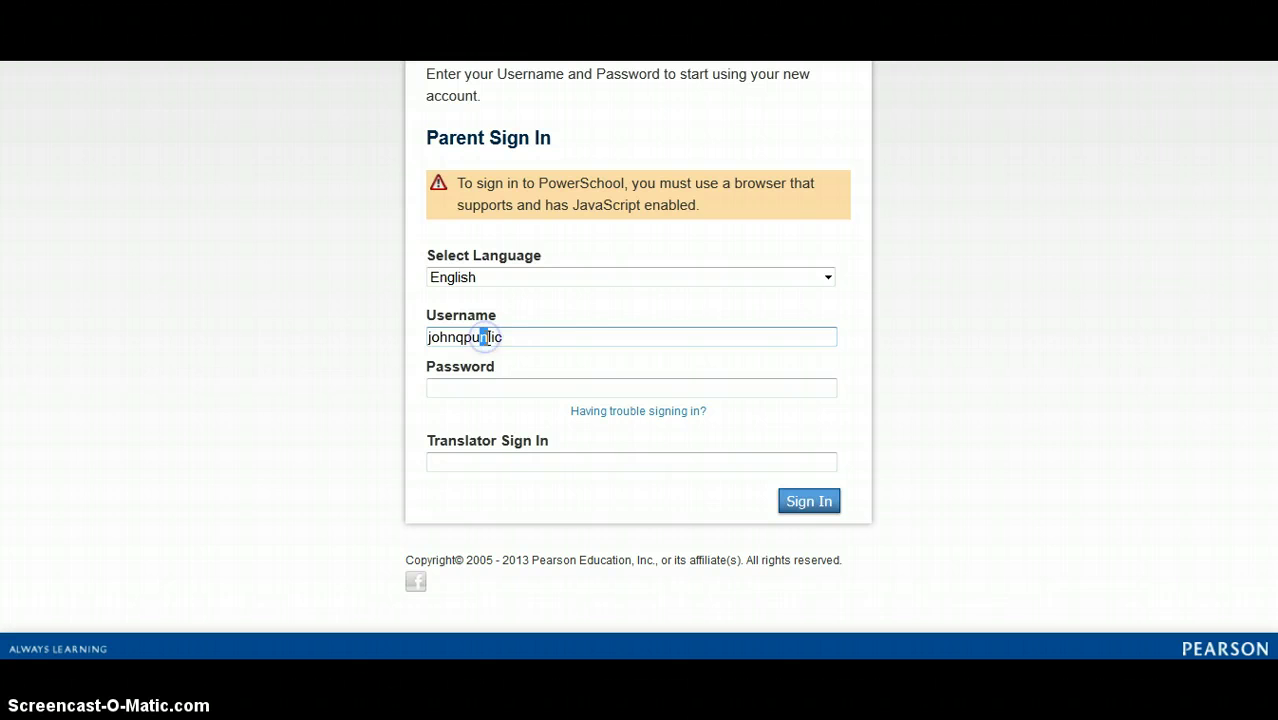
click(507, 390)
text(123456789)
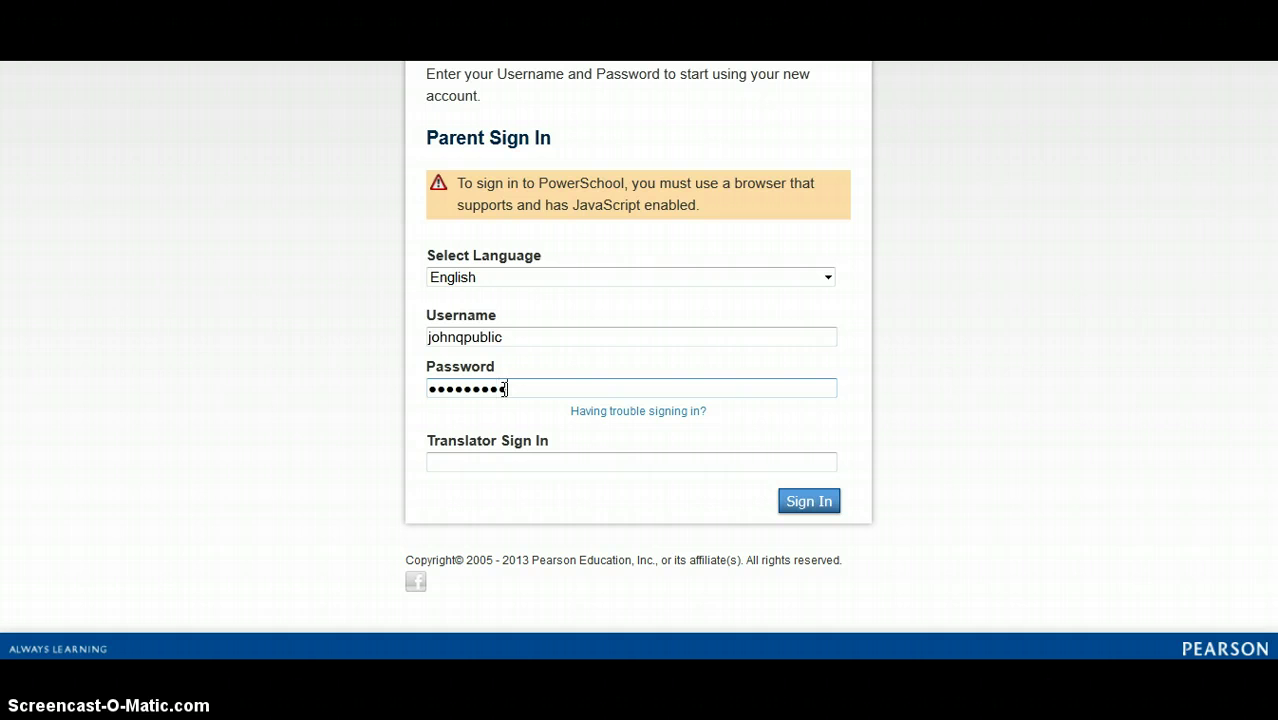
text(01)
click(805, 501)
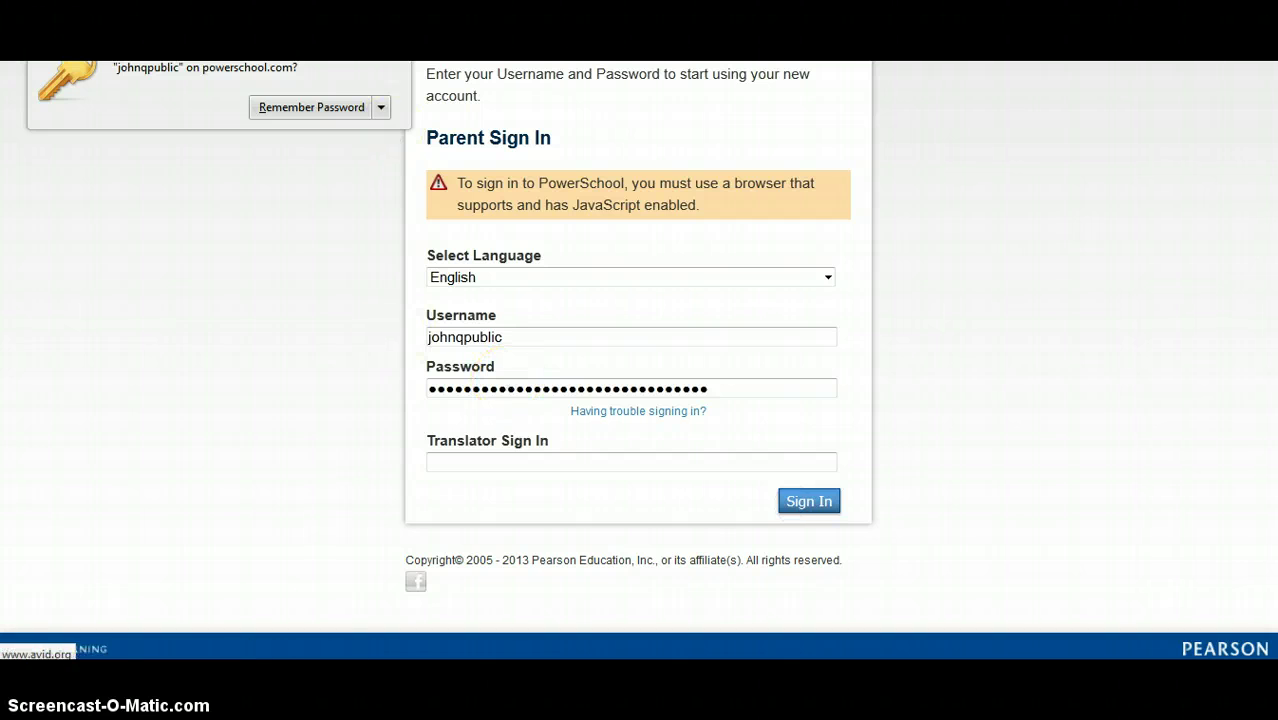